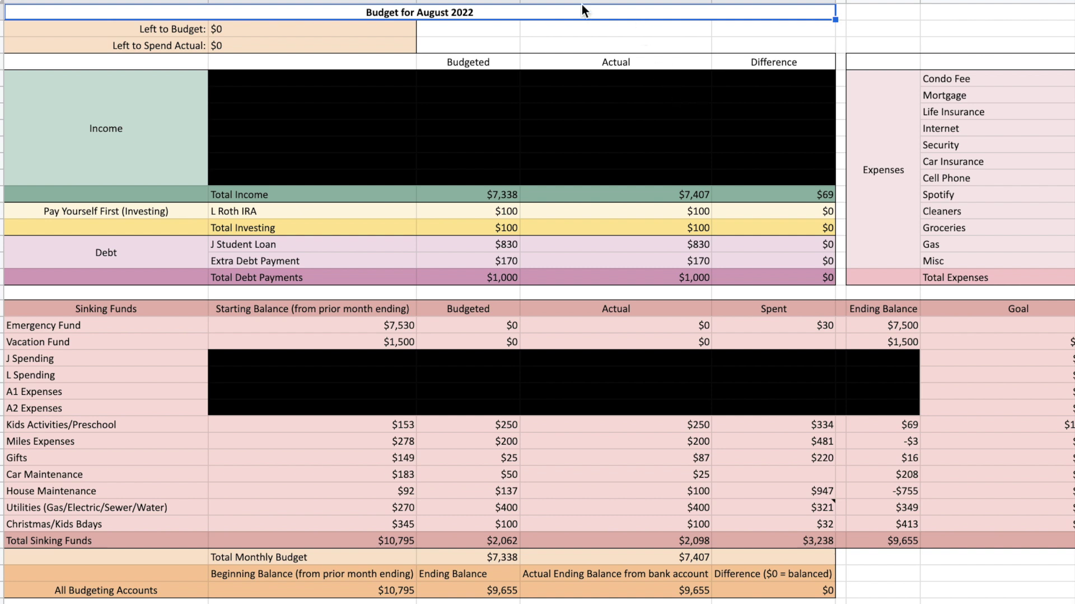
- Highlight the Actual column, clear it, then check the Left to Budget and Left to Spend amounts
left_click(467, 2)
left_click(616, 1)
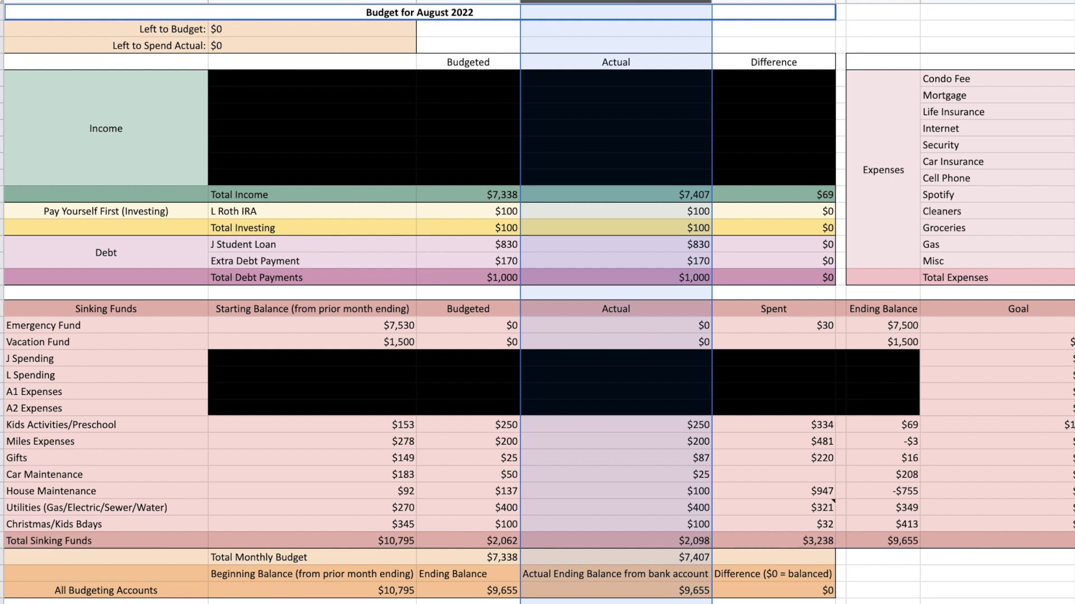
left_click(635, 43)
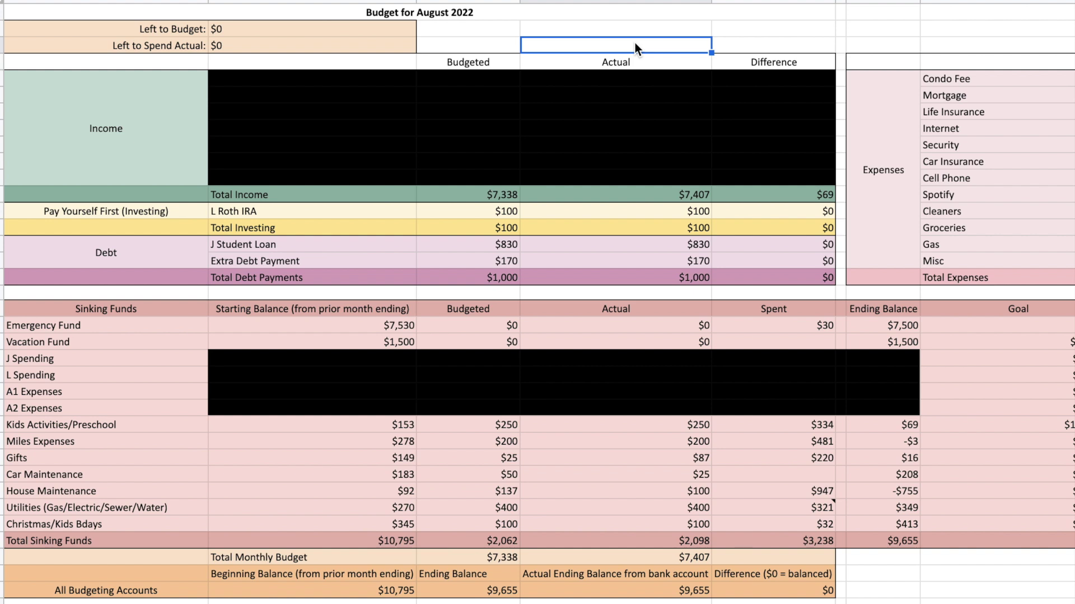
left_click(223, 29)
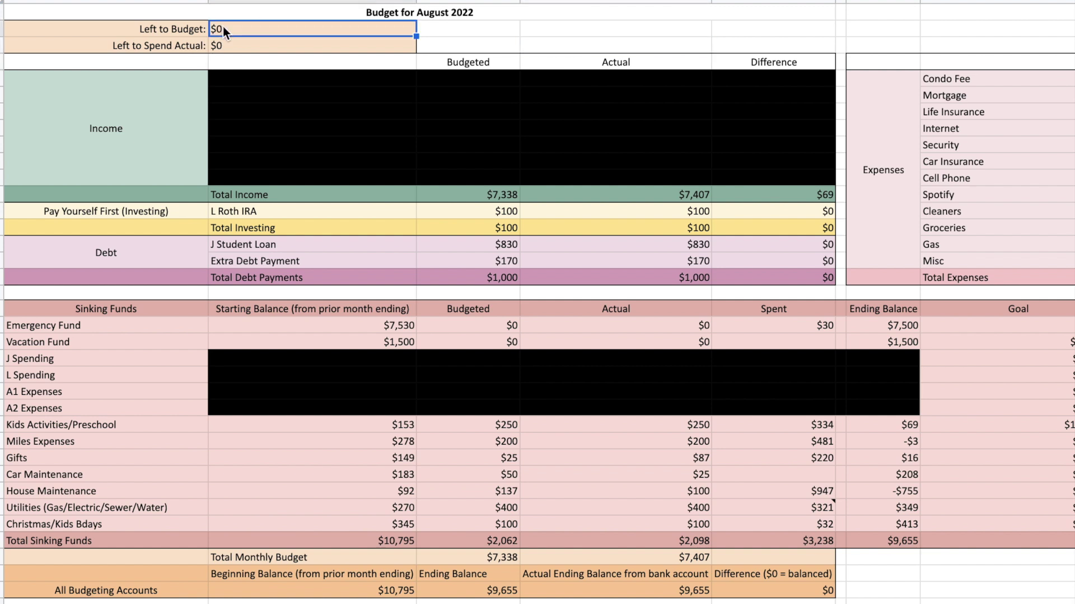
left_click(256, 44)
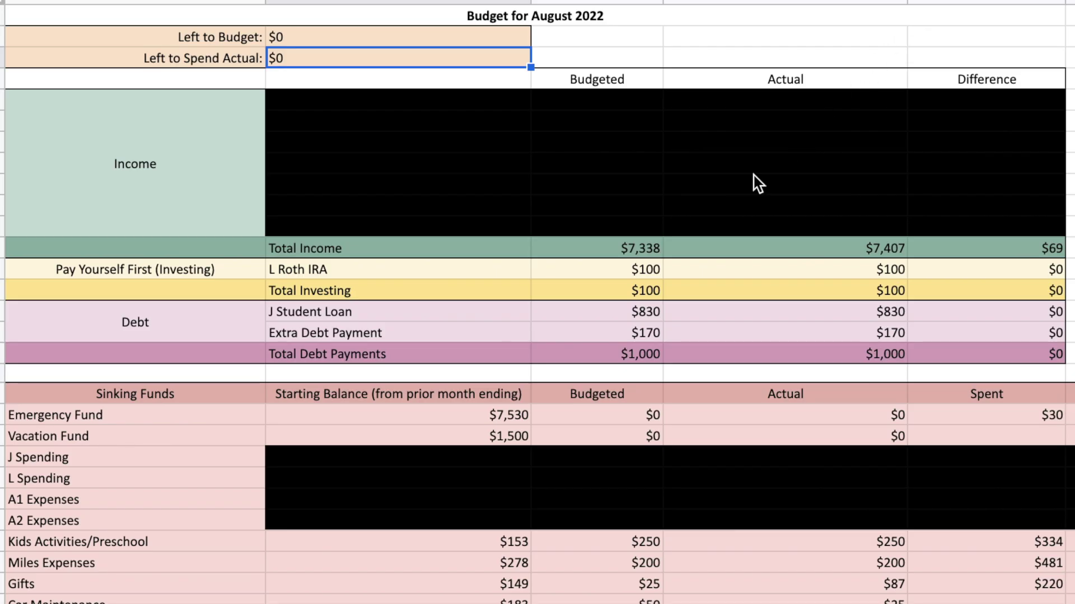
- Review Total Income ($7,338 budgeted, $7,407 actual, $69 difference) and the L Roth IRA amounts
left_click(619, 246)
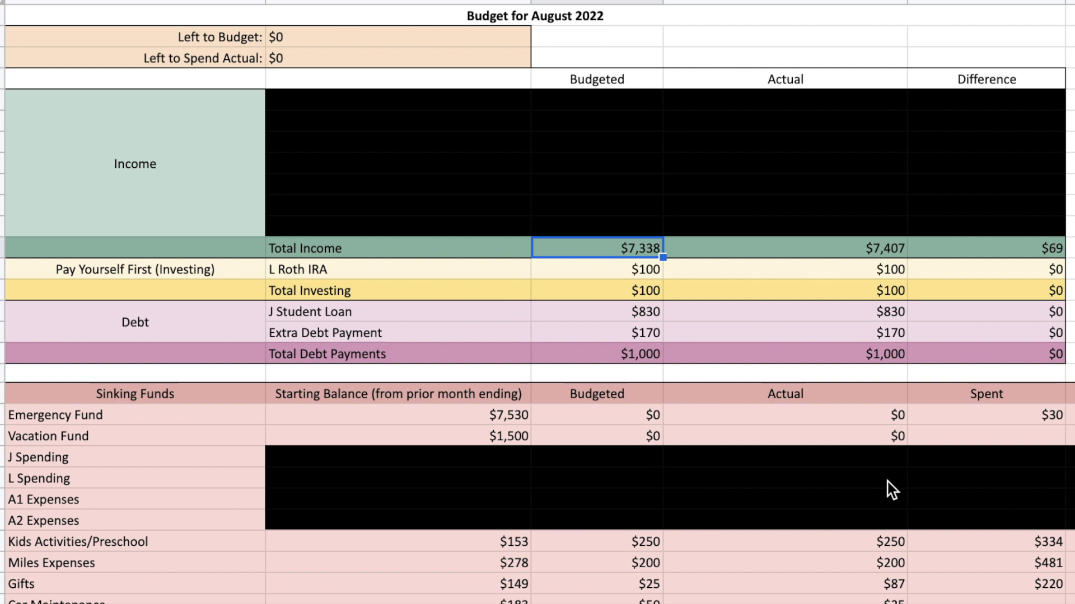
key("Right")
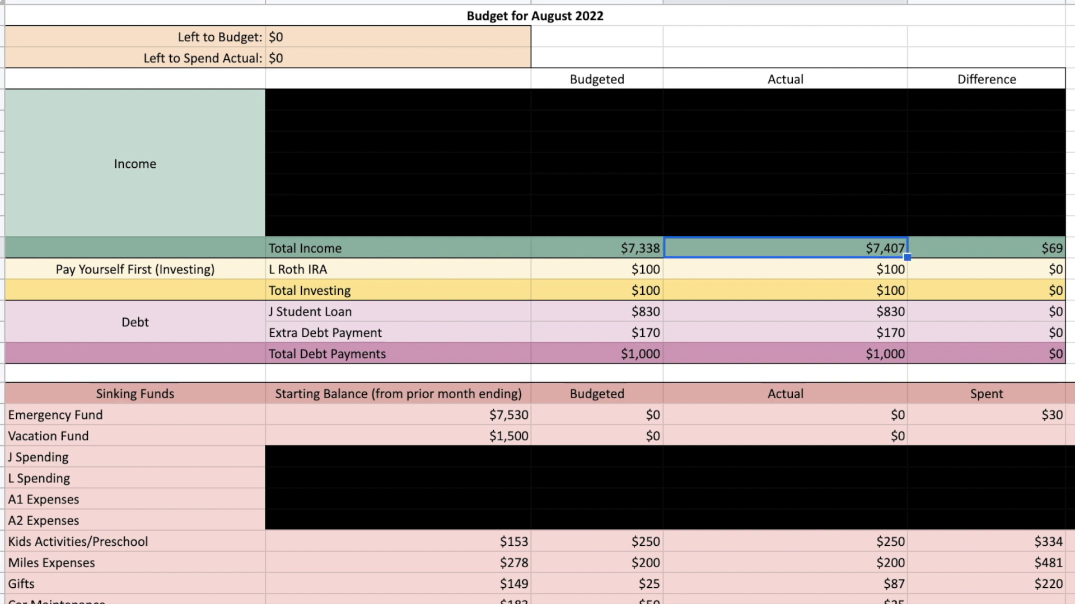
key("Right")
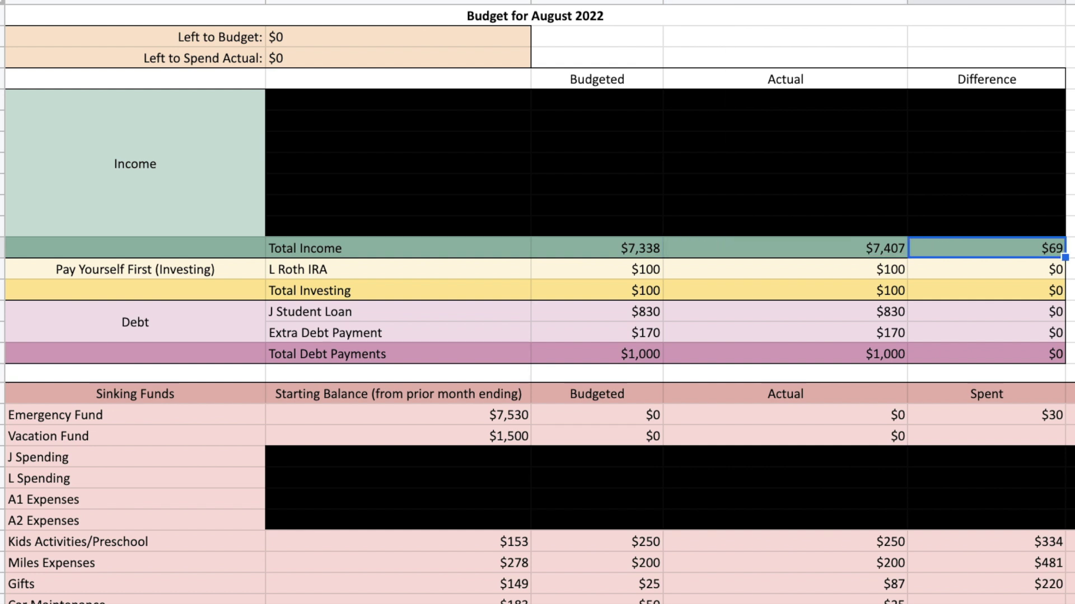
left_click(398, 270)
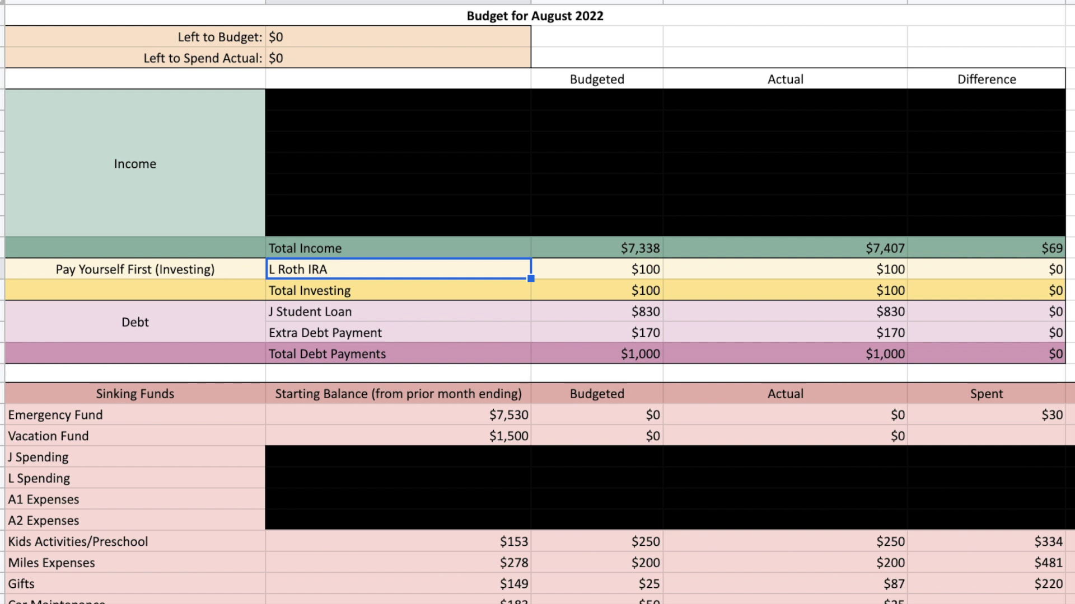
key("Right")
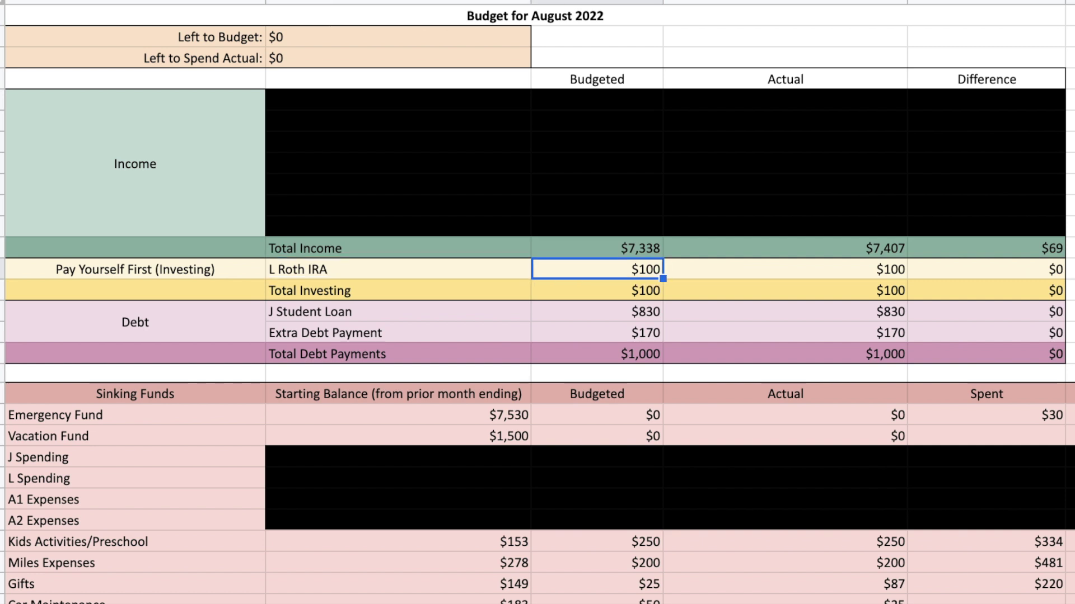
key("Right")
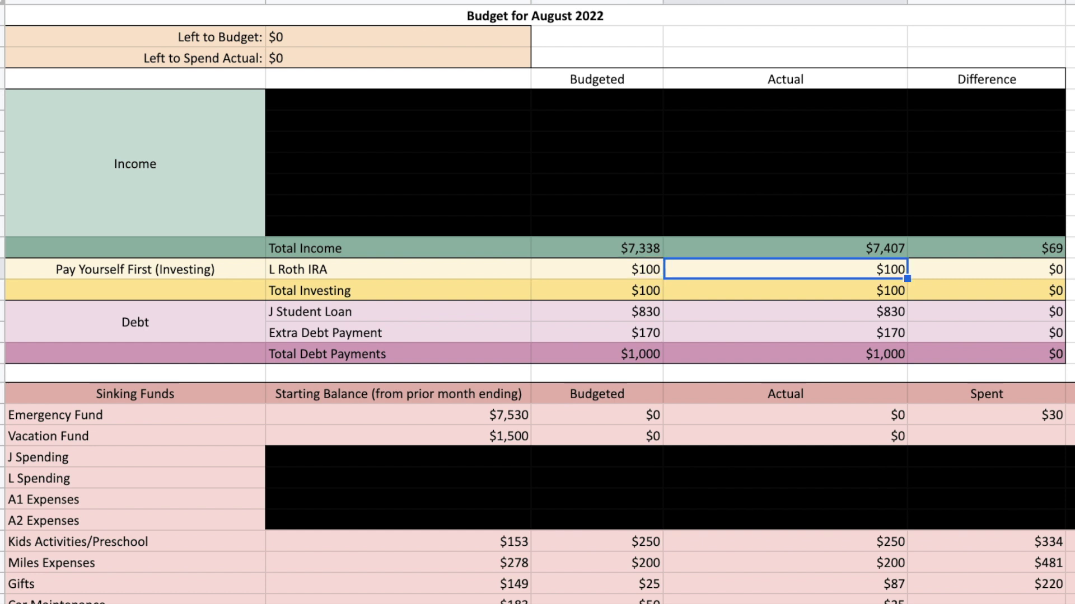
- Check the Debt section: J Student Loan, Extra Debt Payment and Total Debt Payments of $1,000
left_click(135, 322)
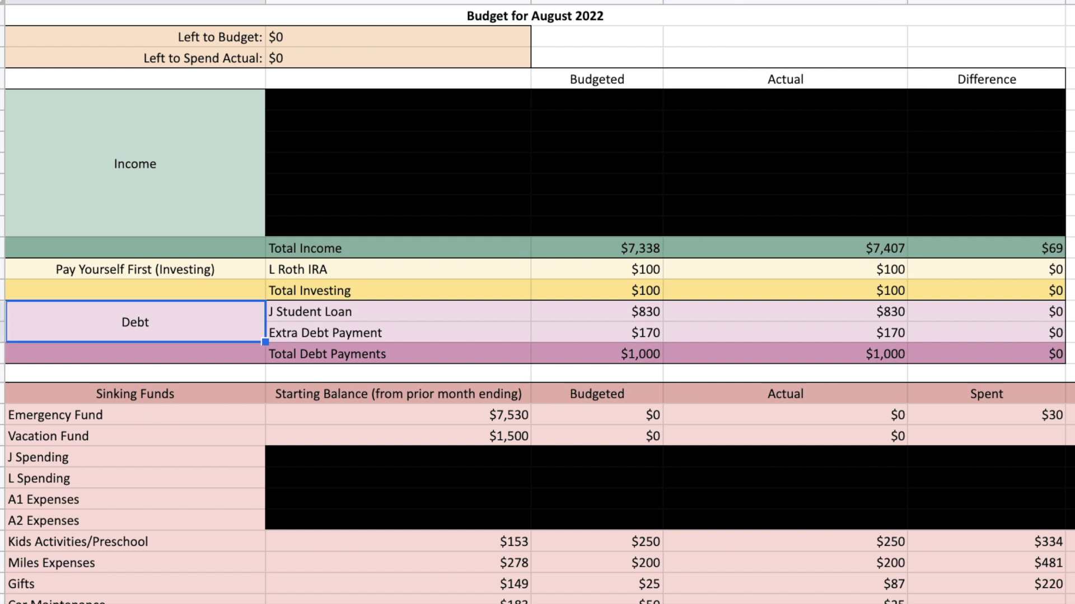
left_click(398, 311)
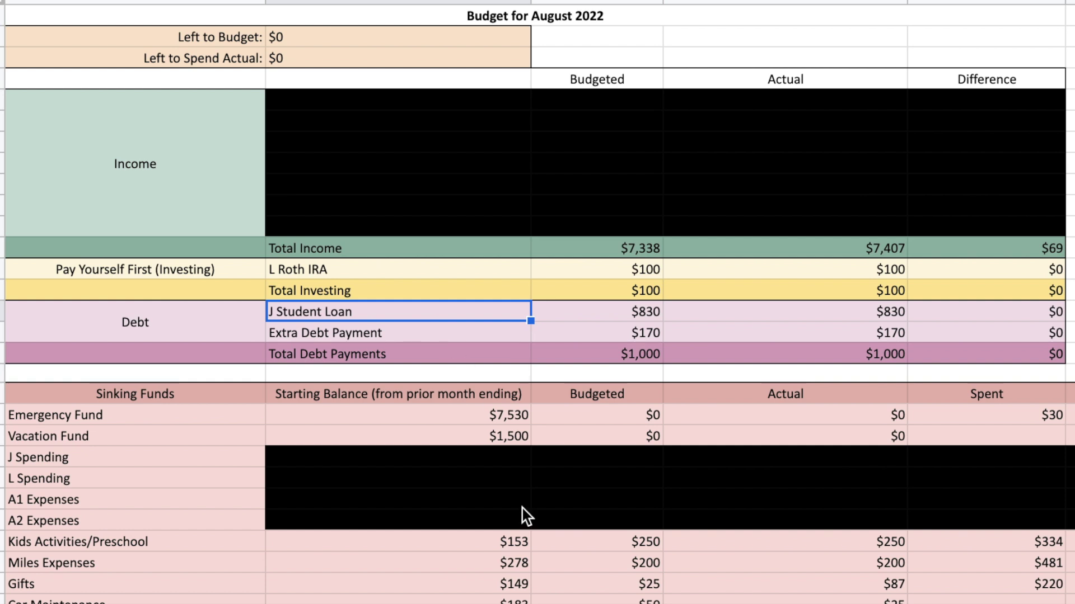
left_click(597, 311)
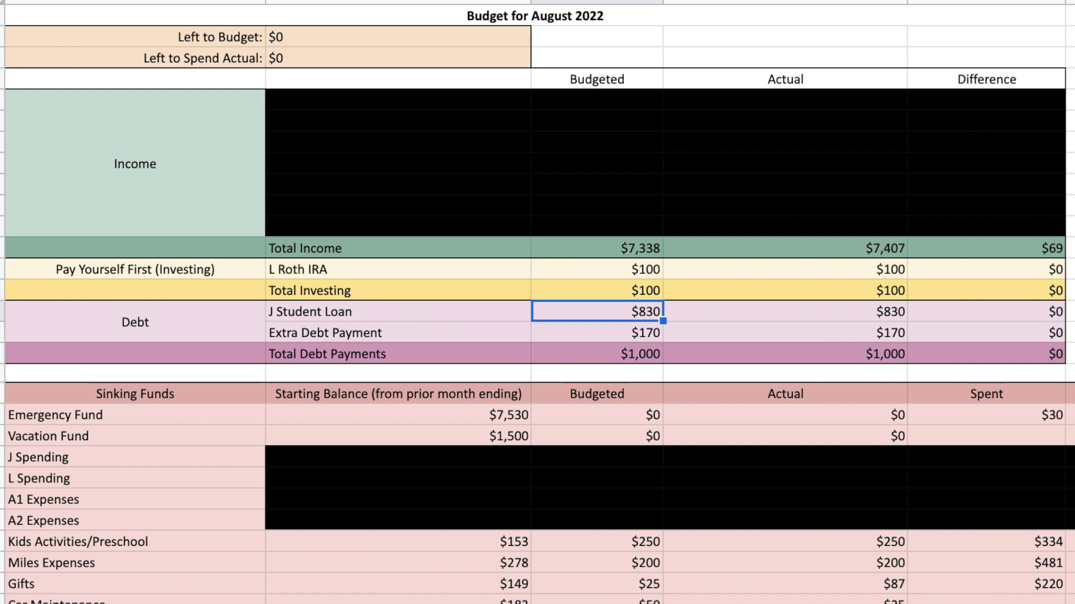
left_click(785, 311)
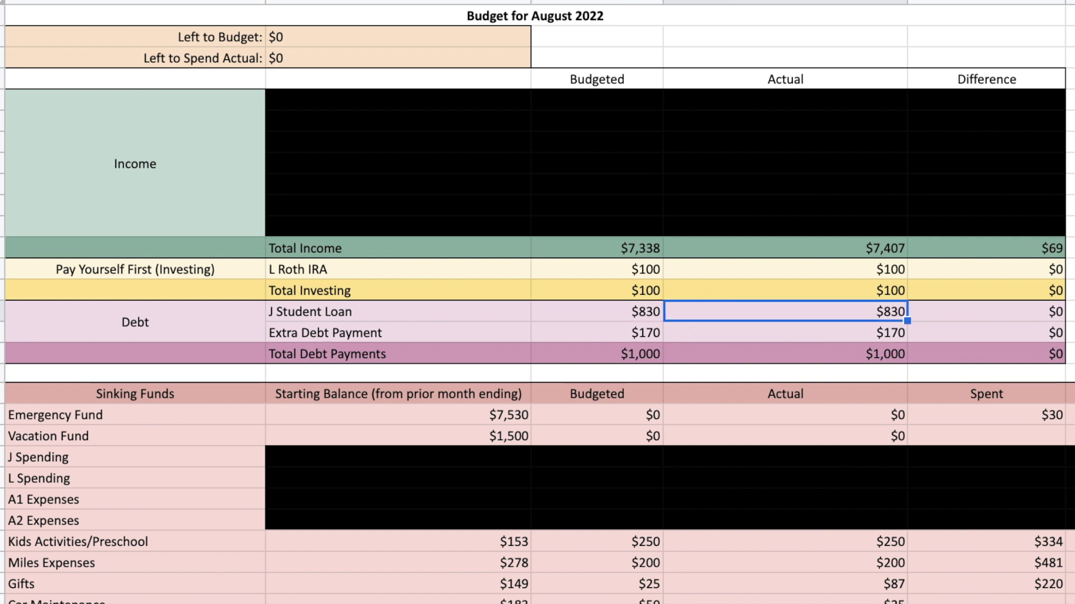
left_click(784, 333)
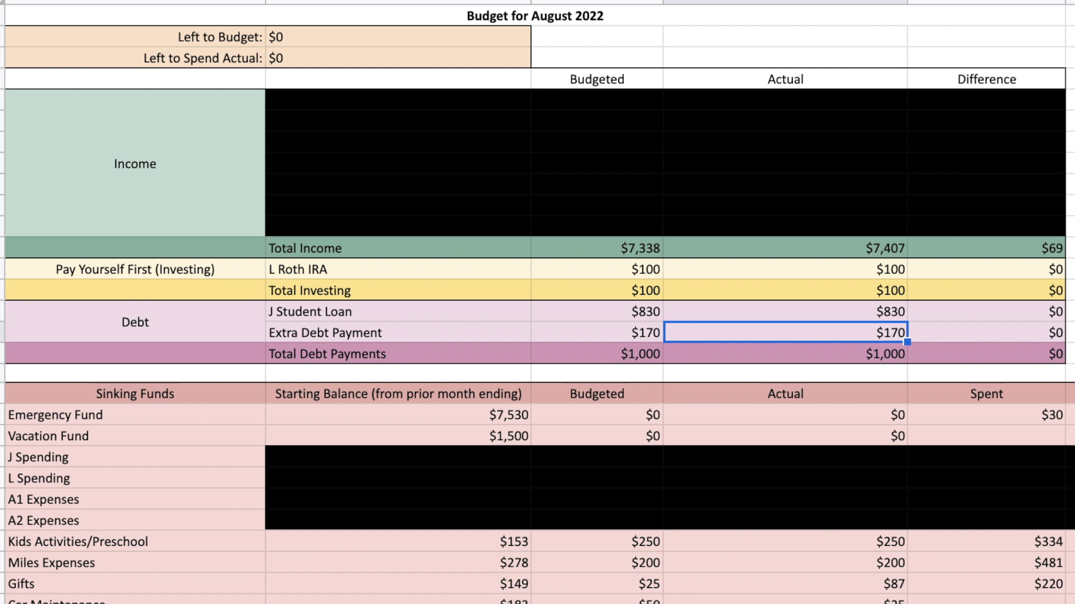
left_click(785, 354)
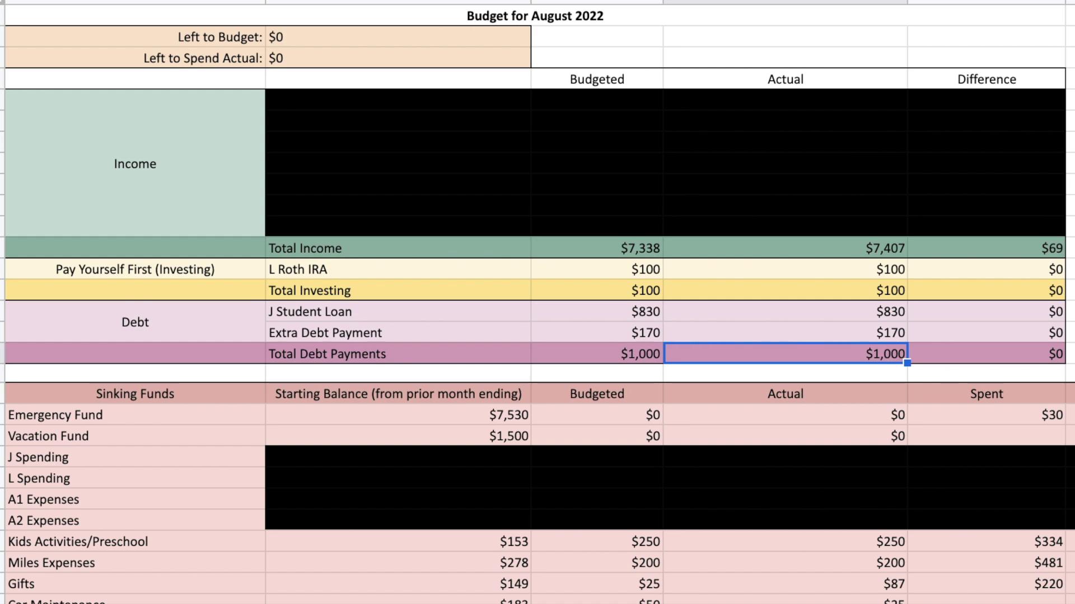
- Check actual amounts for Condo Fee, Mortgage, Life Insurance, Internet, Security, Car Insurance, Cell Phone, Spotify and Cleaners
scroll(771, 357, "right", 10)
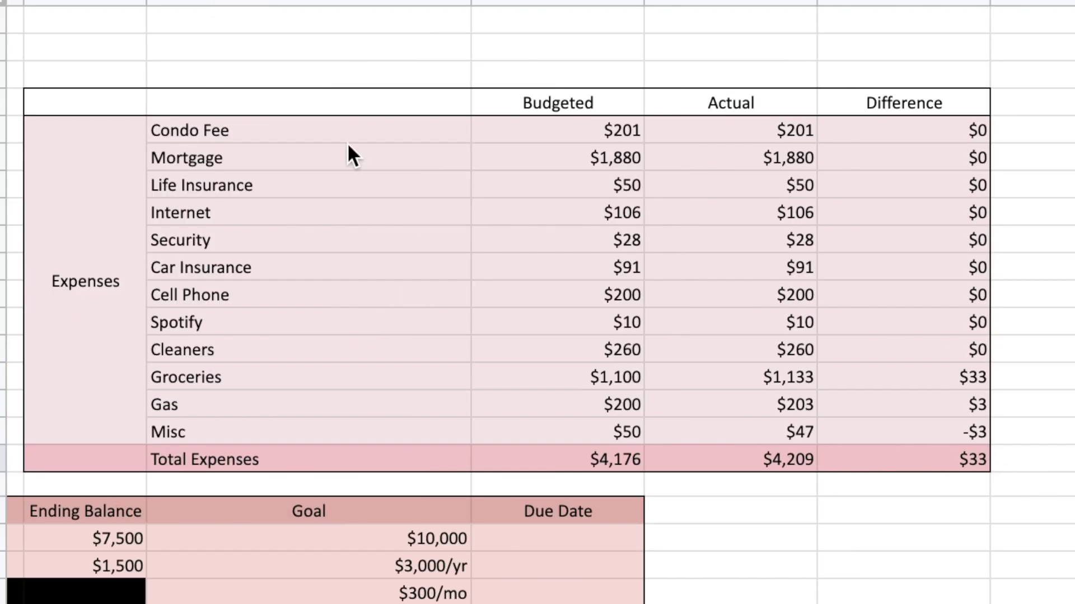
left_click(741, 133)
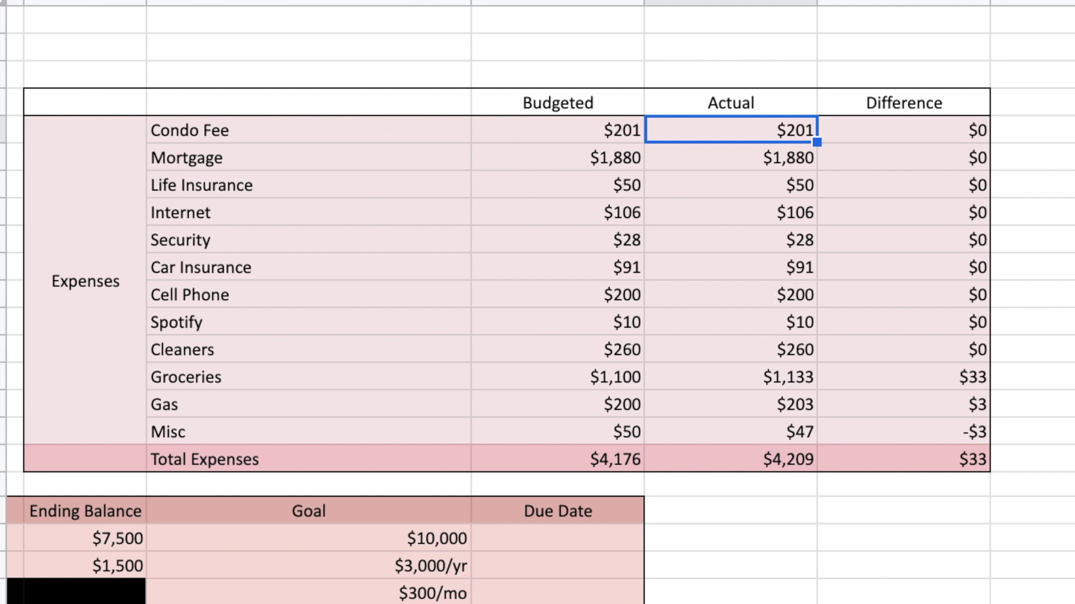
left_click(730, 157)
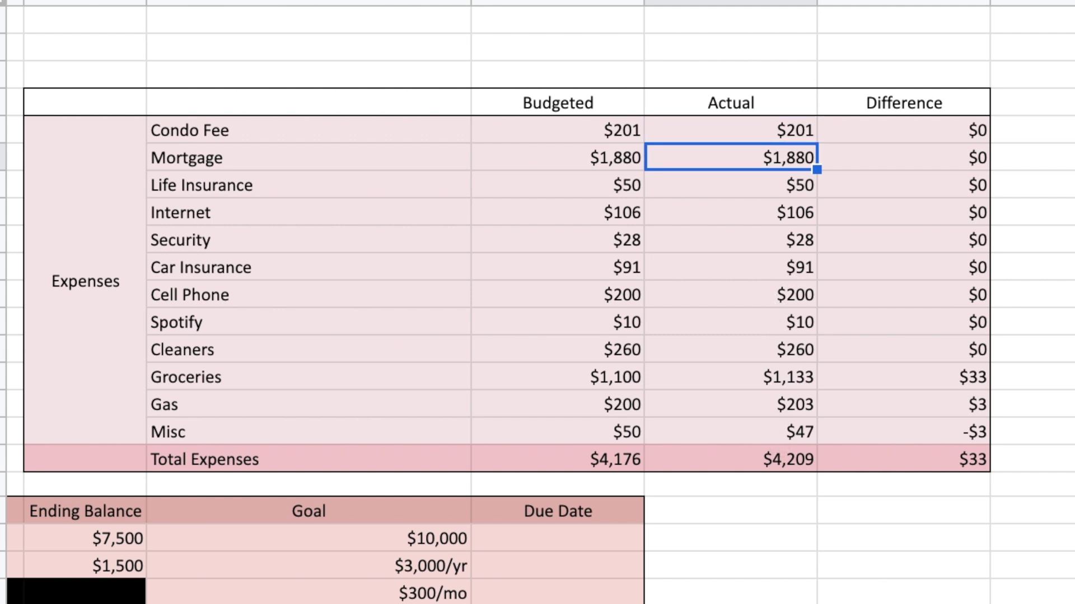
left_click(731, 185)
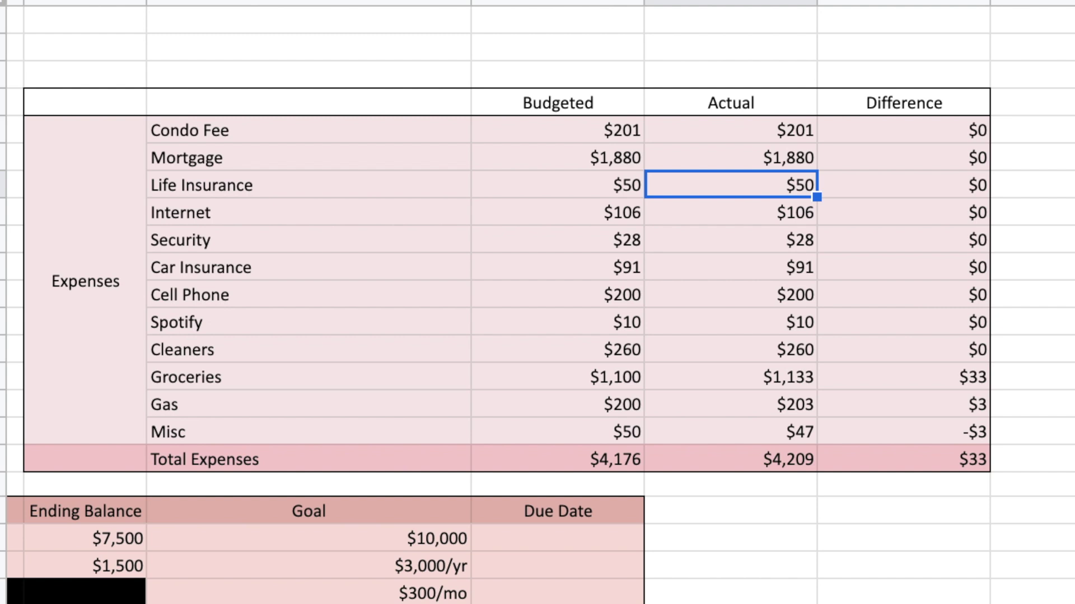
left_click(730, 212)
left_click(730, 239)
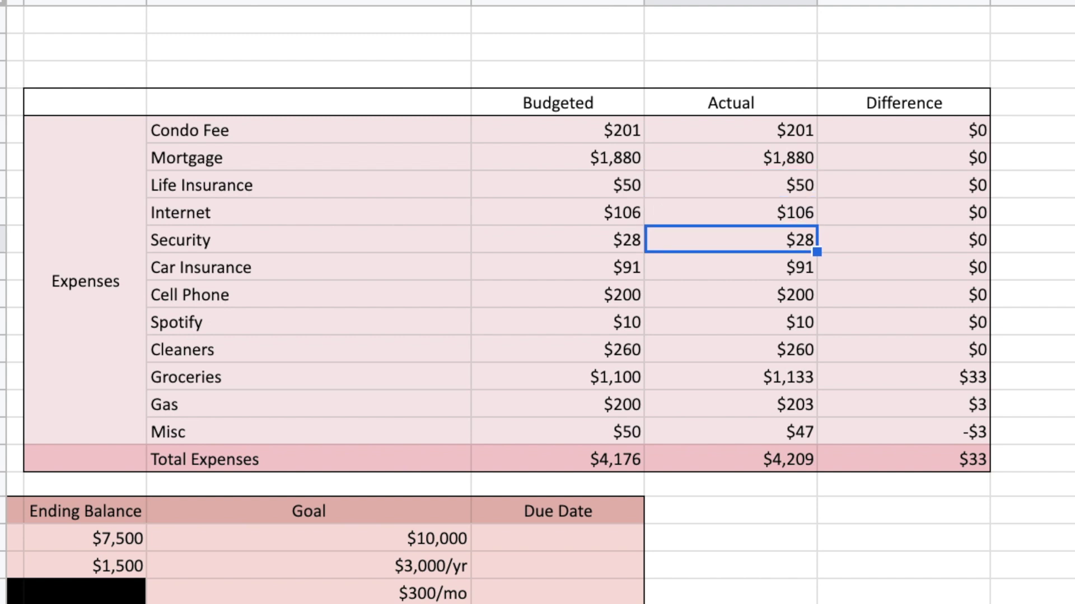
left_click(730, 267)
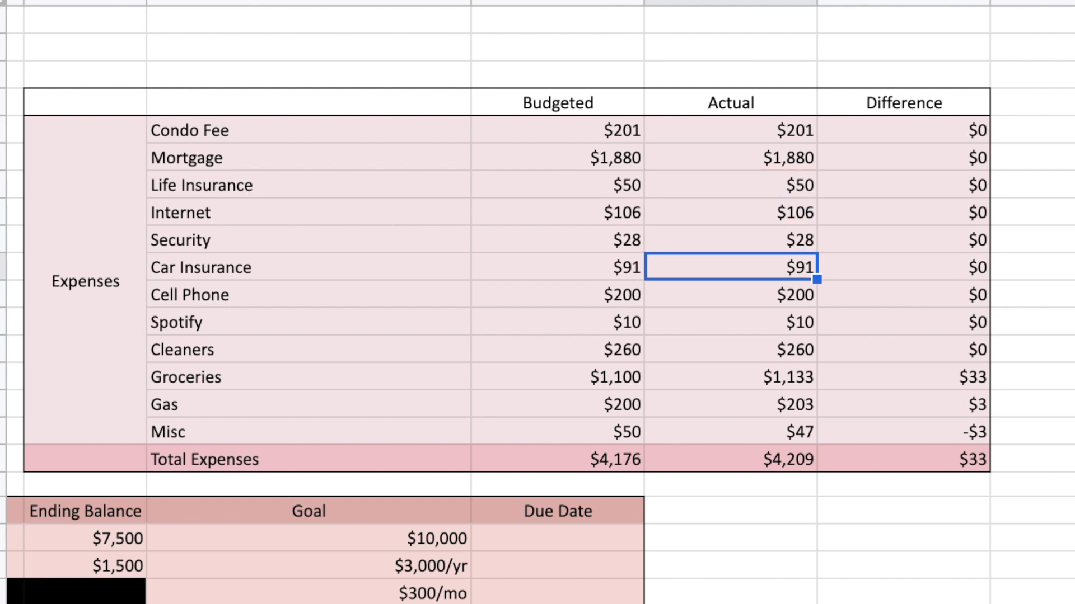
left_click(730, 295)
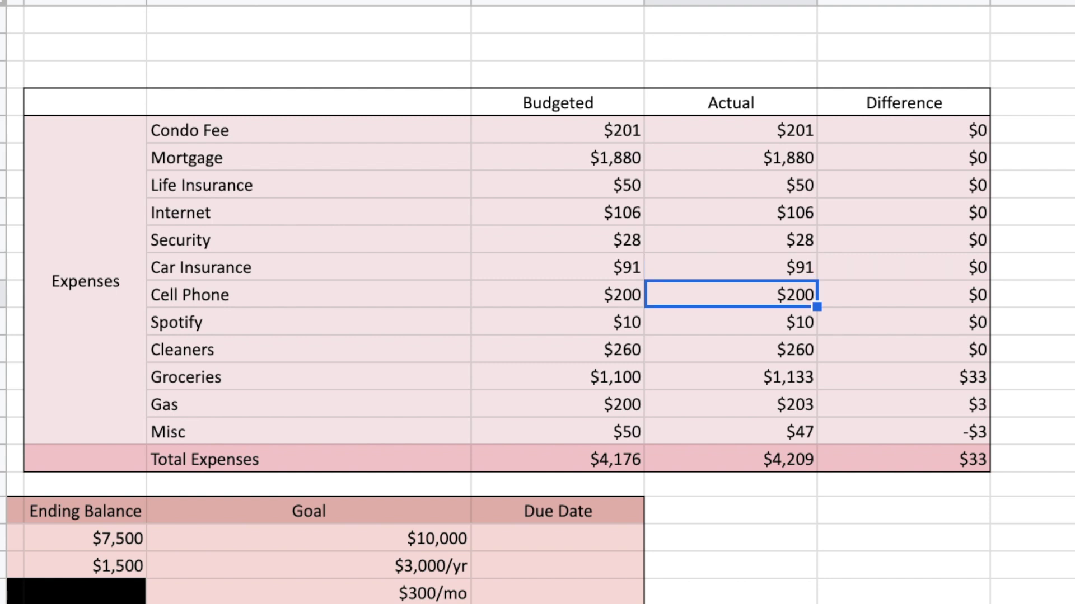
left_click(730, 321)
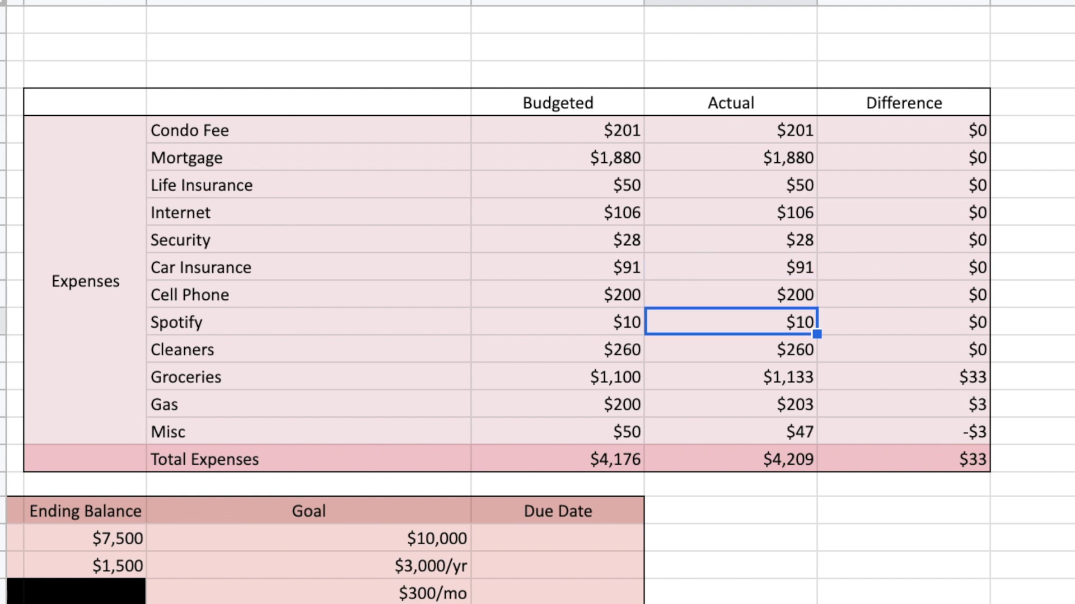
left_click(730, 349)
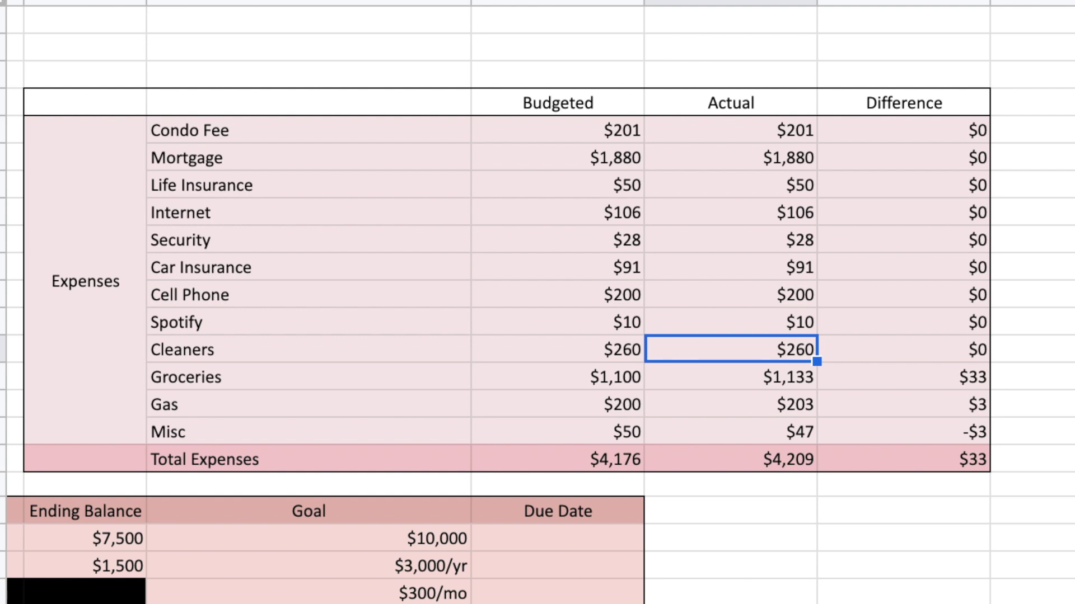
- Review Groceries actual $1,133, Gas and Misc, and the $33 Total Expenses difference
left_click(730, 377)
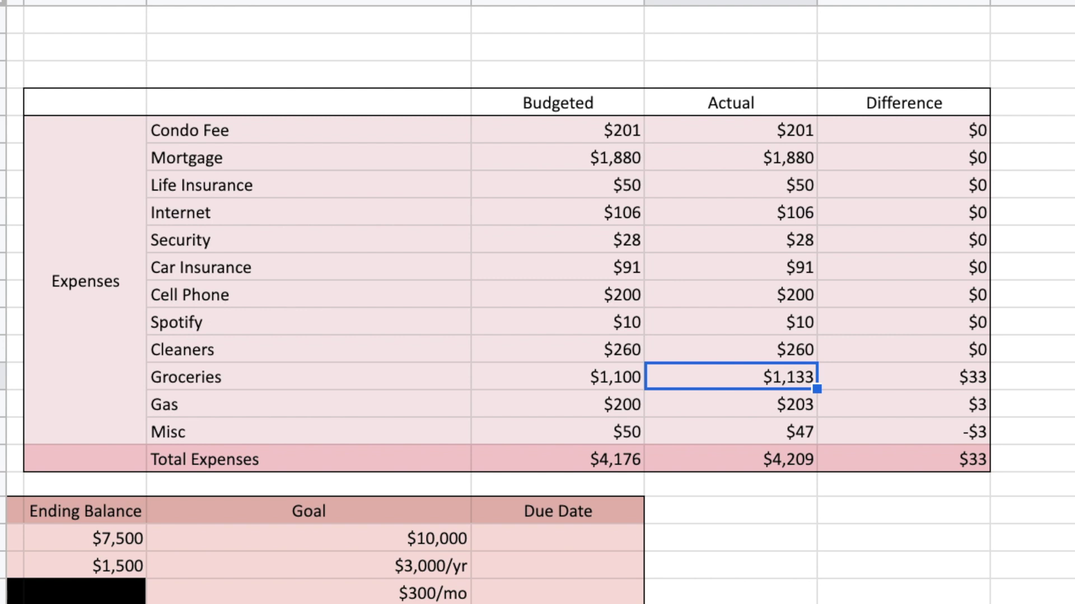
key("Down")
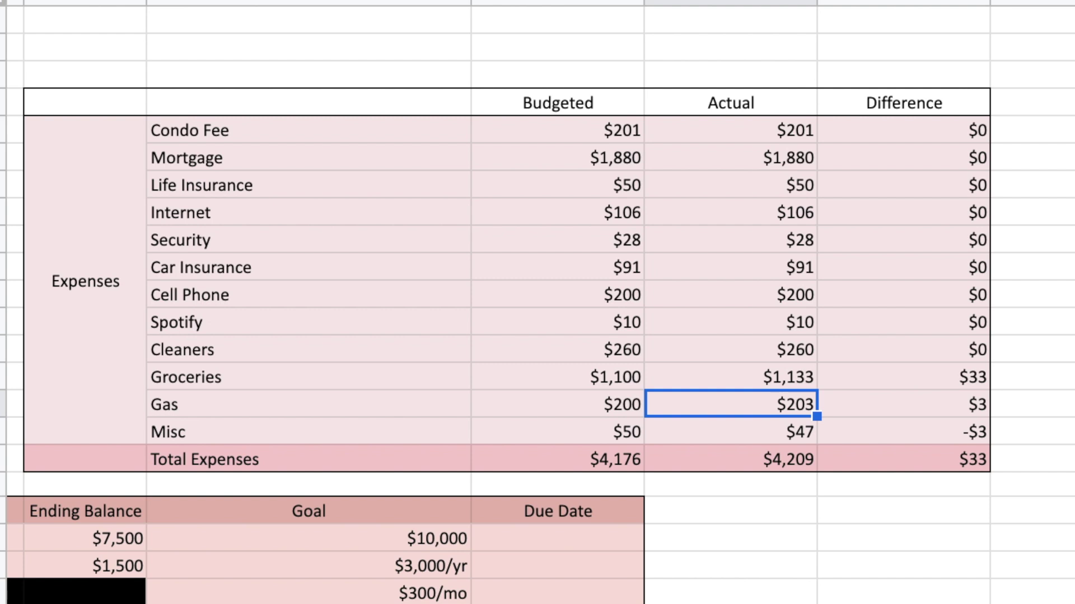
key("Down")
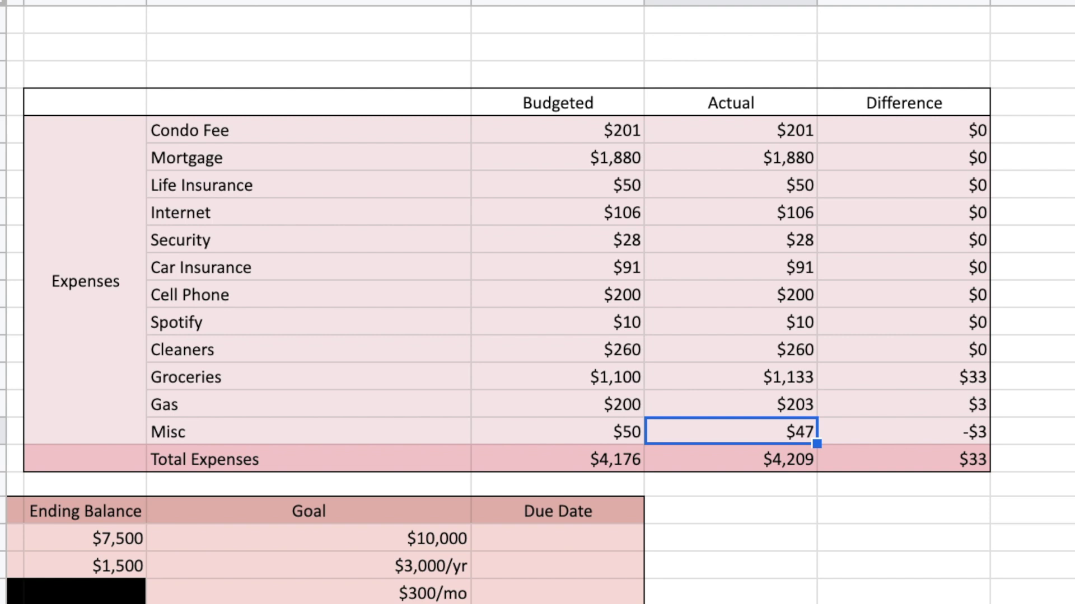
left_click_drag(961, 404, 963, 429)
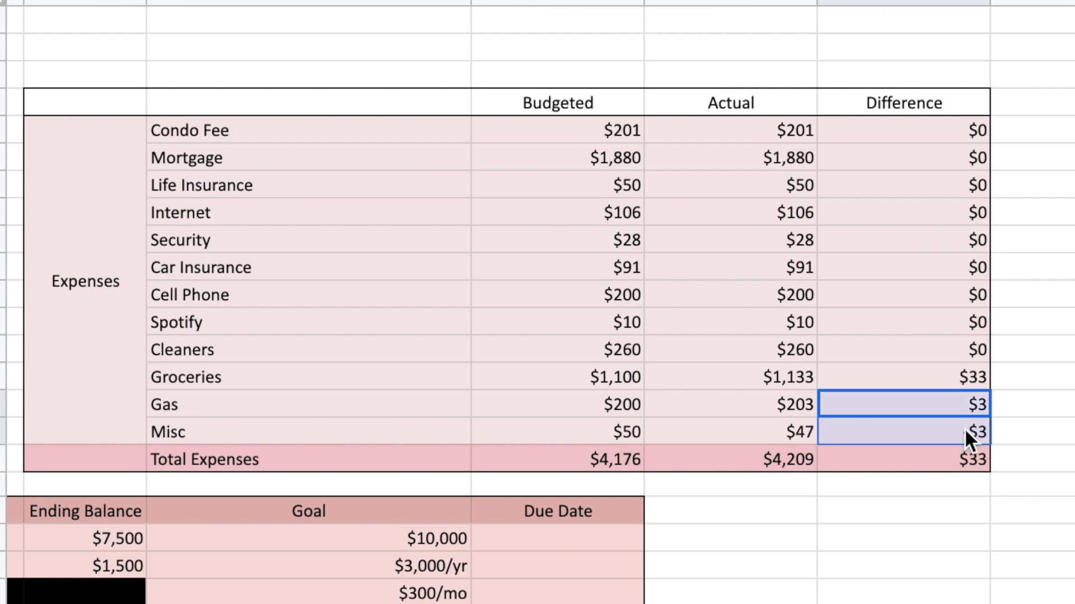
left_click(936, 457)
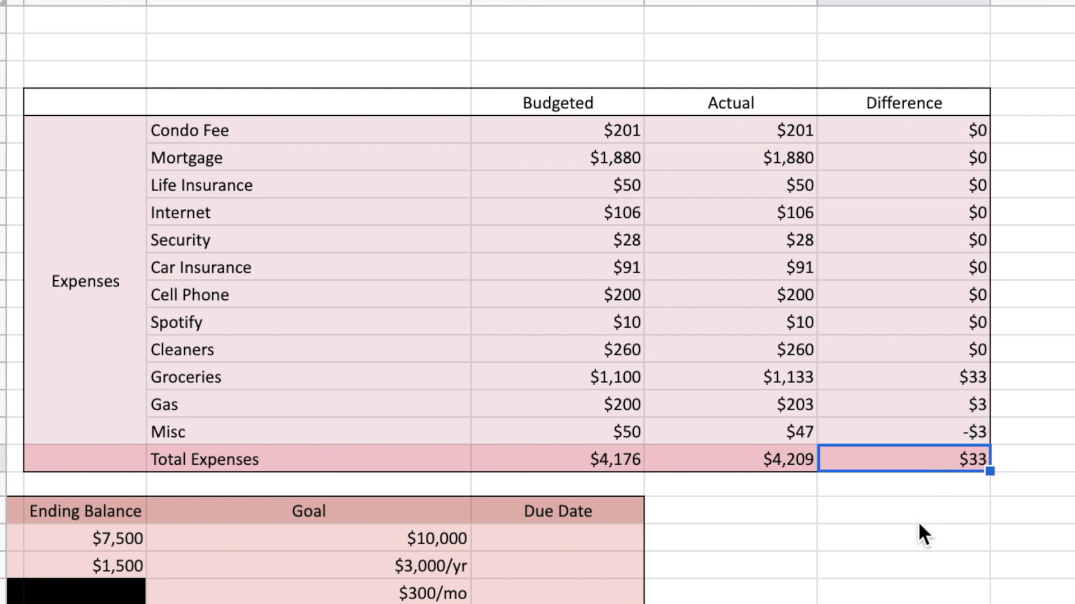
left_click(874, 378)
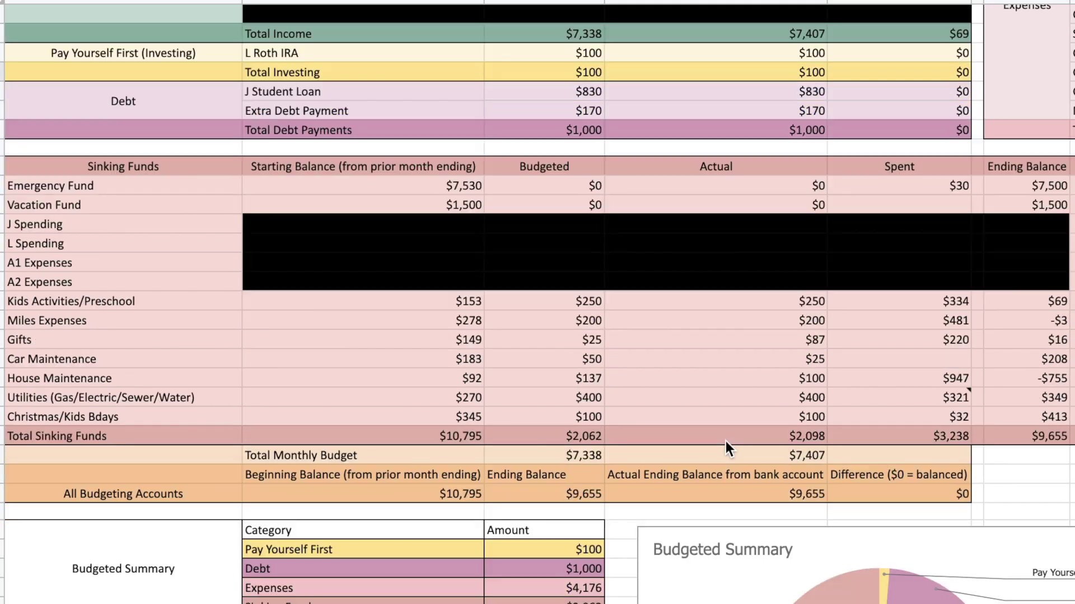
- Review Emergency Fund balances ($7,500 ending), House Maintenance spending of $947, and Vacation Fund $1,500
scroll(726, 441, "down", 3)
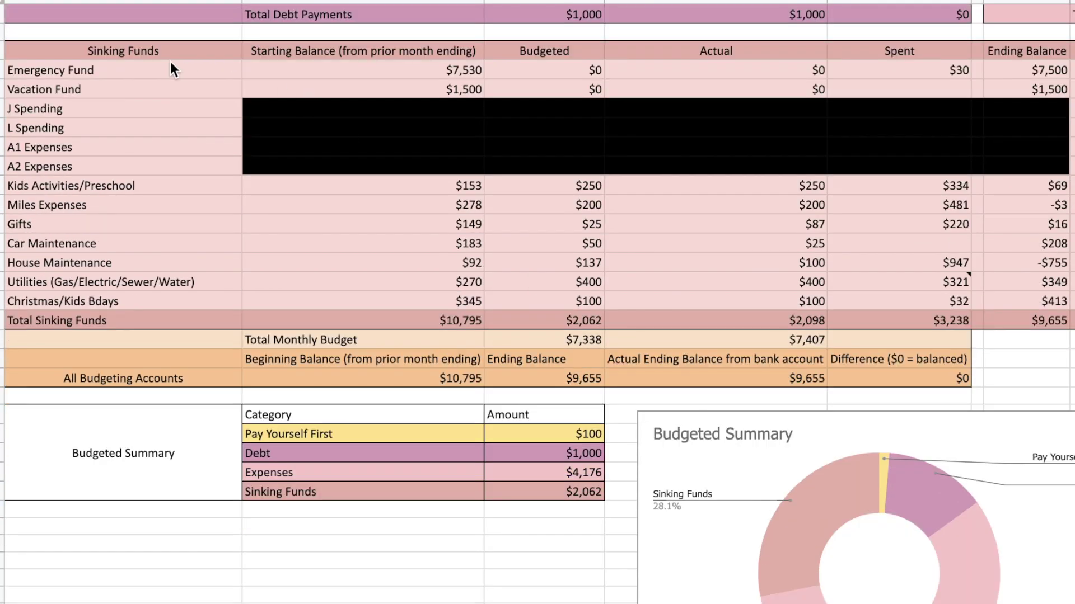
left_click(451, 72)
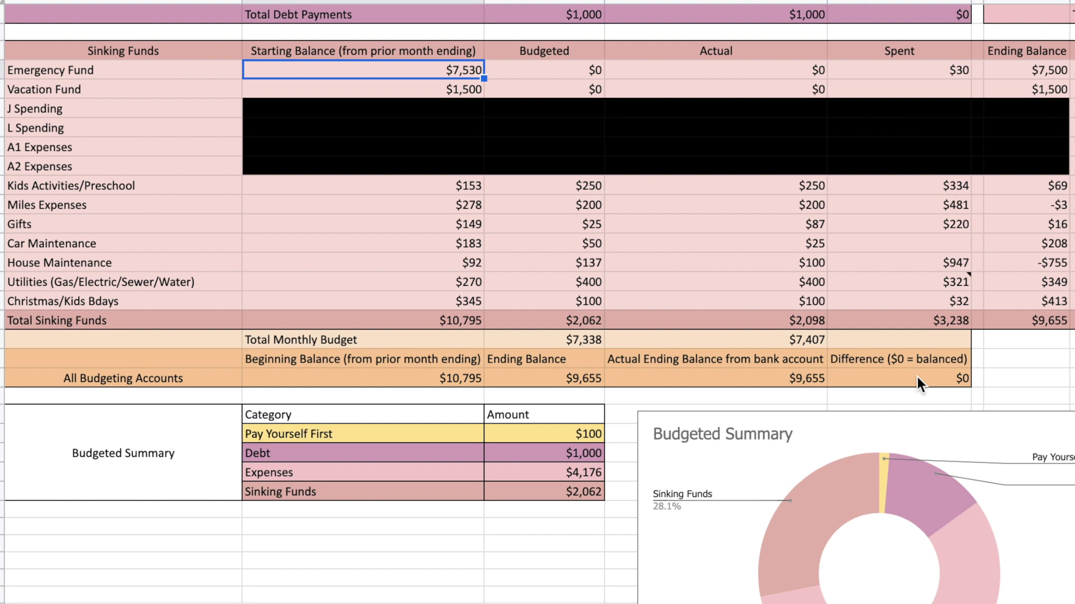
key("Right")
key("Right")
key("Right")
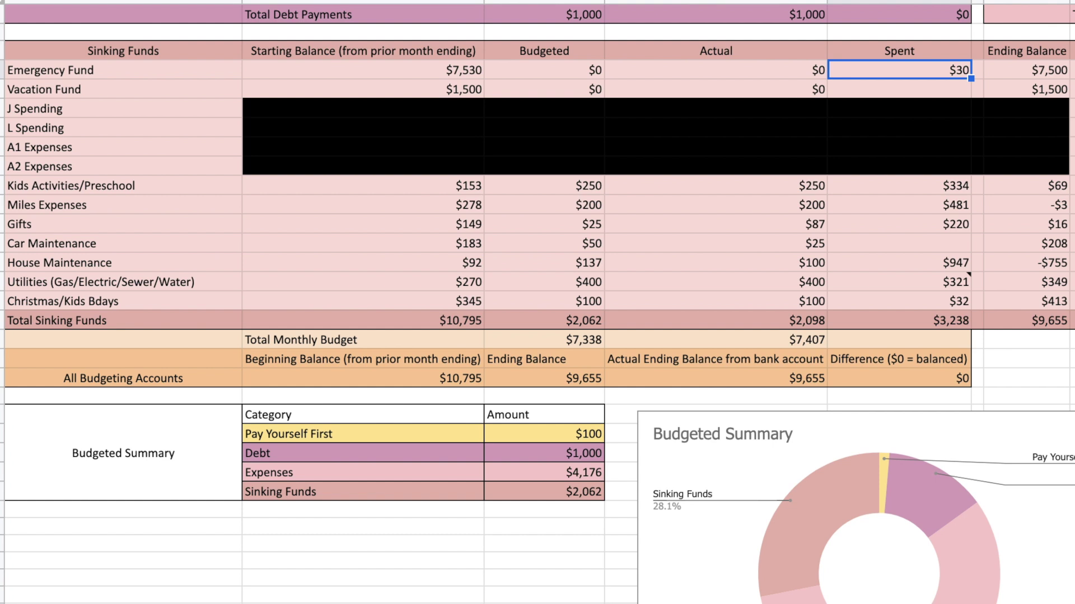
key("Right")
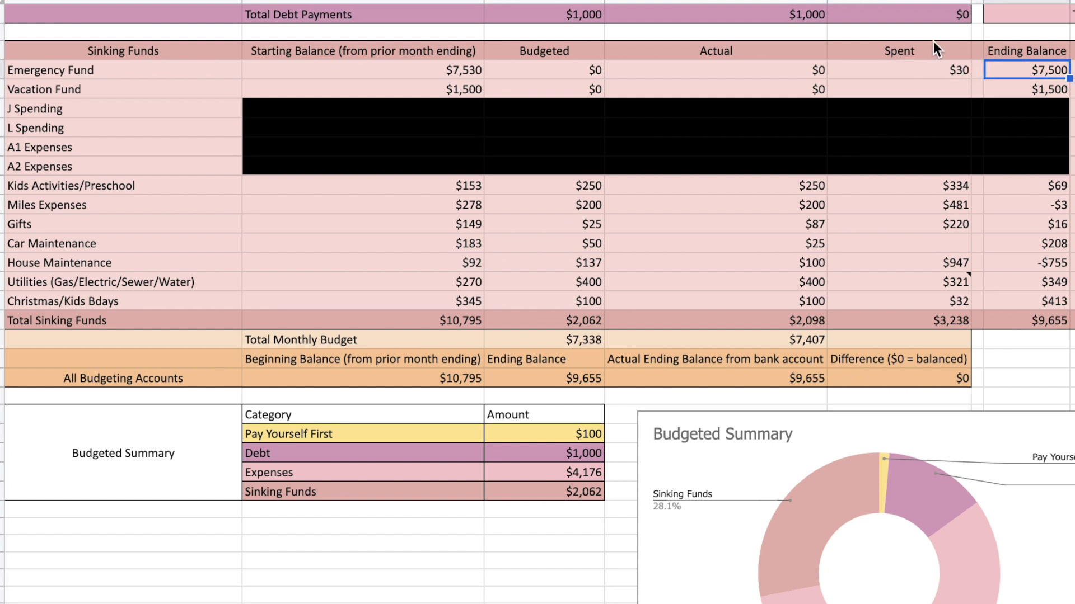
left_click(939, 66)
left_click(943, 263)
left_click(924, 73)
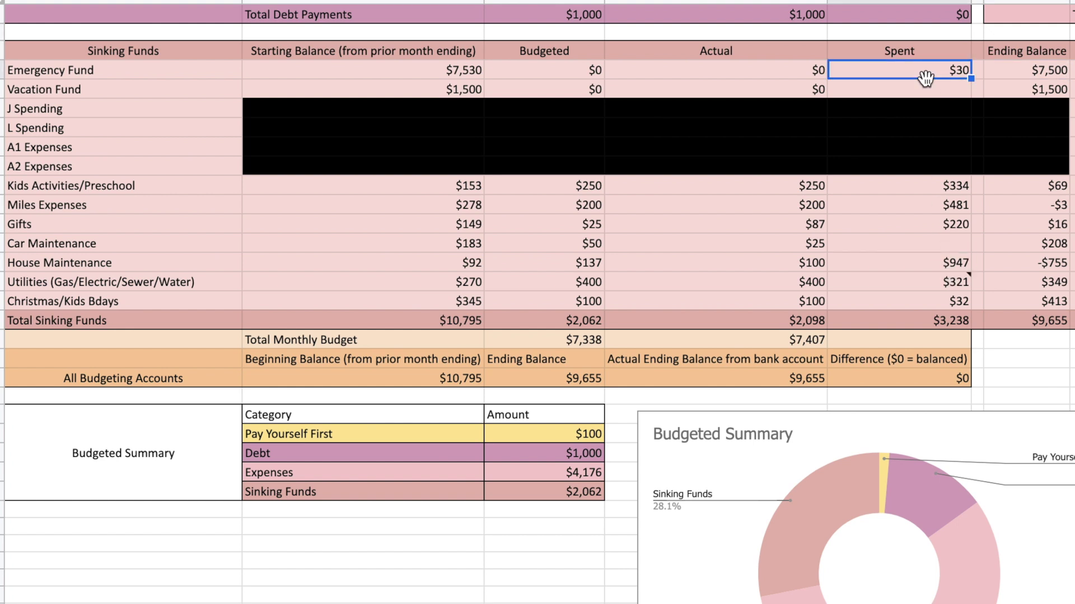
left_click(945, 270)
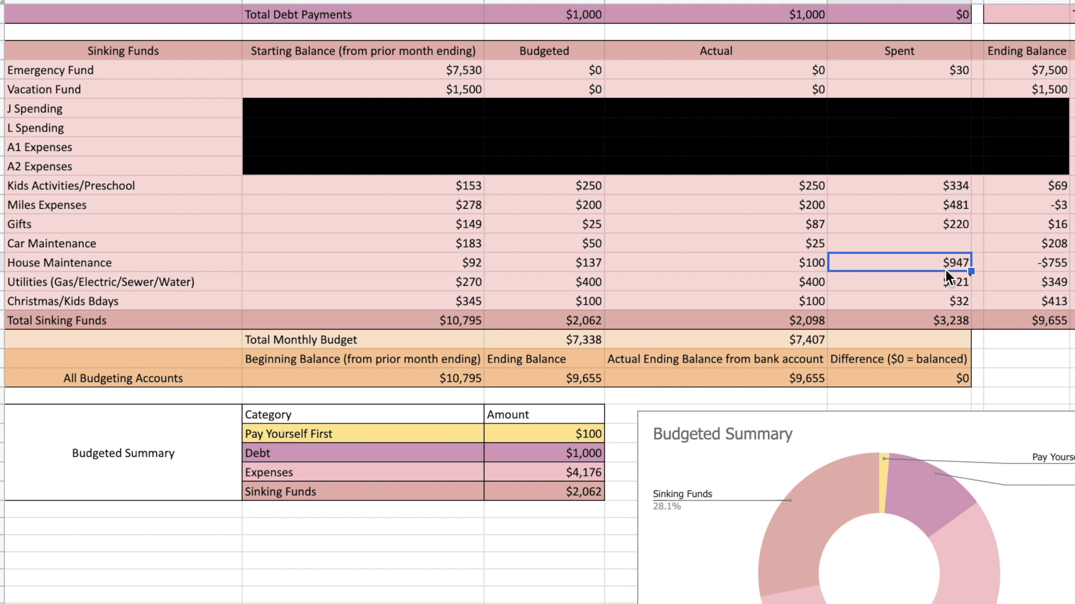
left_click(1039, 68)
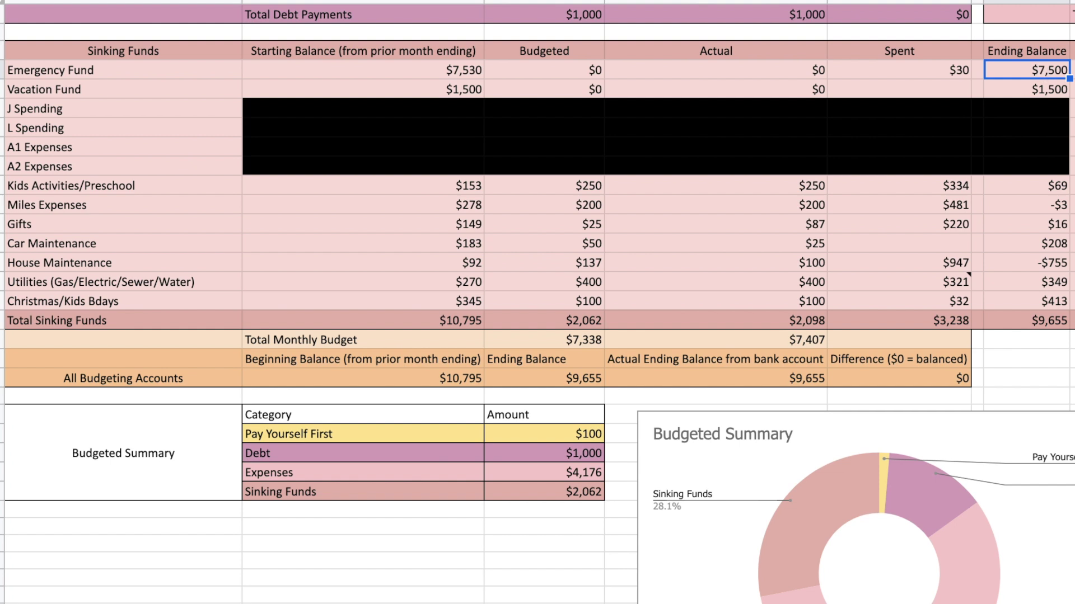
left_click(1038, 89)
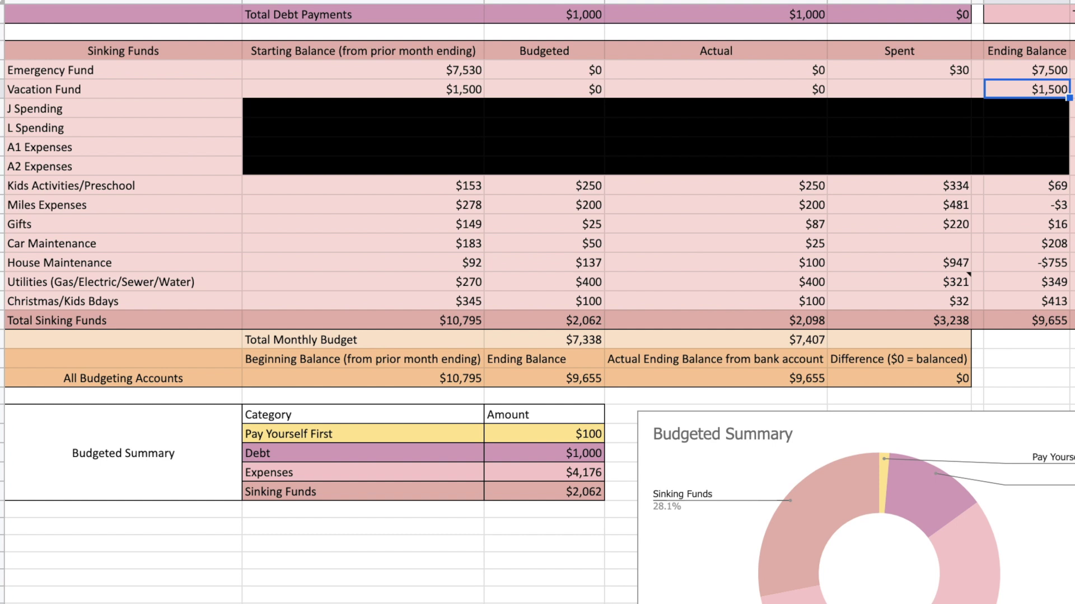
- Check the Kids Activities sinking fund: $153 starting balance and $69 ending balance
left_click(160, 110)
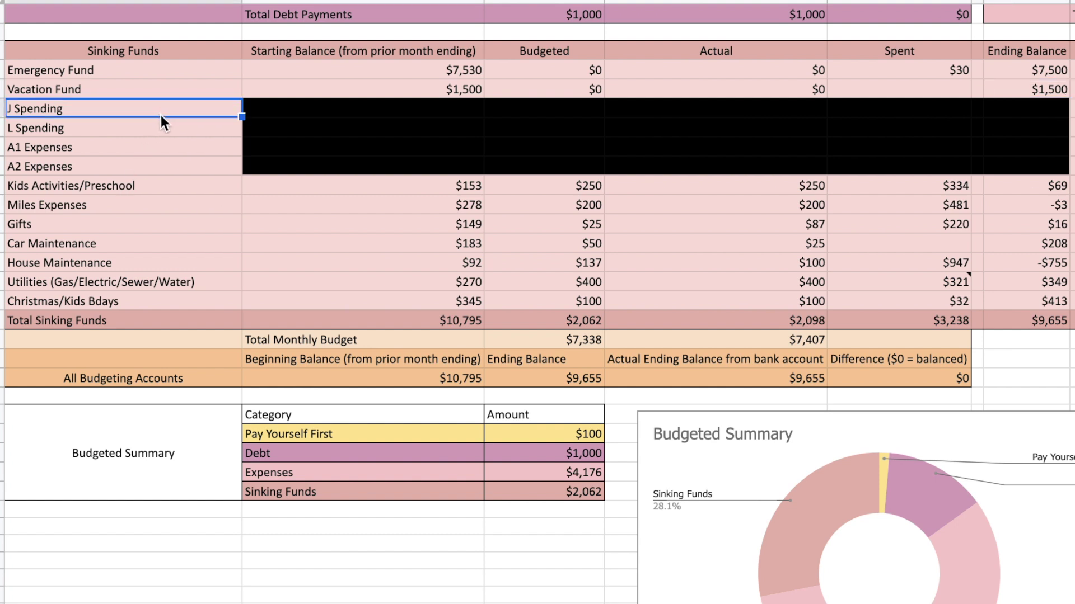
key("Down")
key("Down")
key("Down")
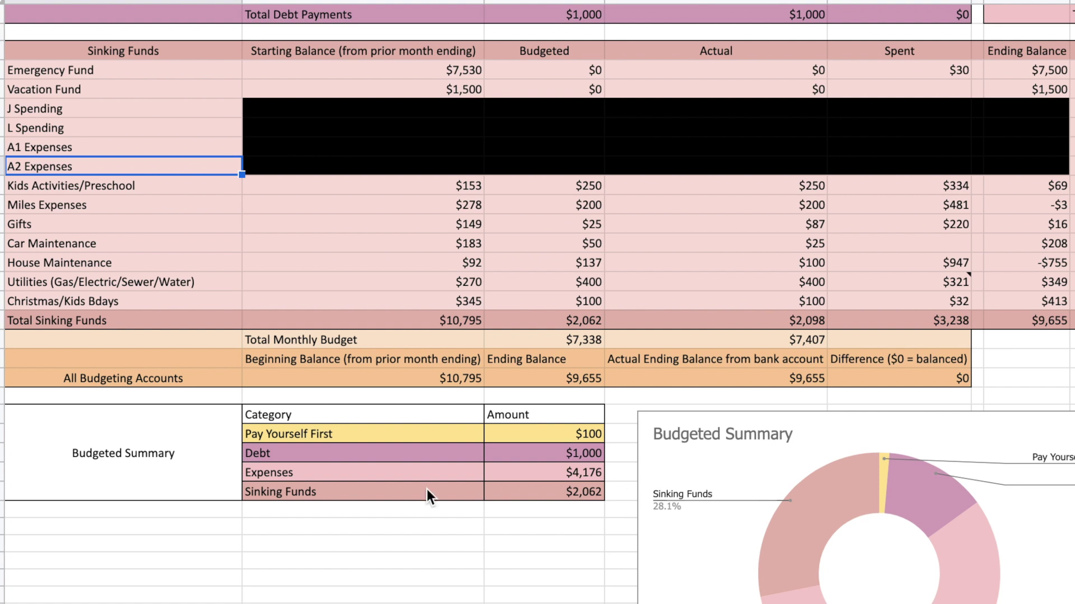
left_click(463, 186)
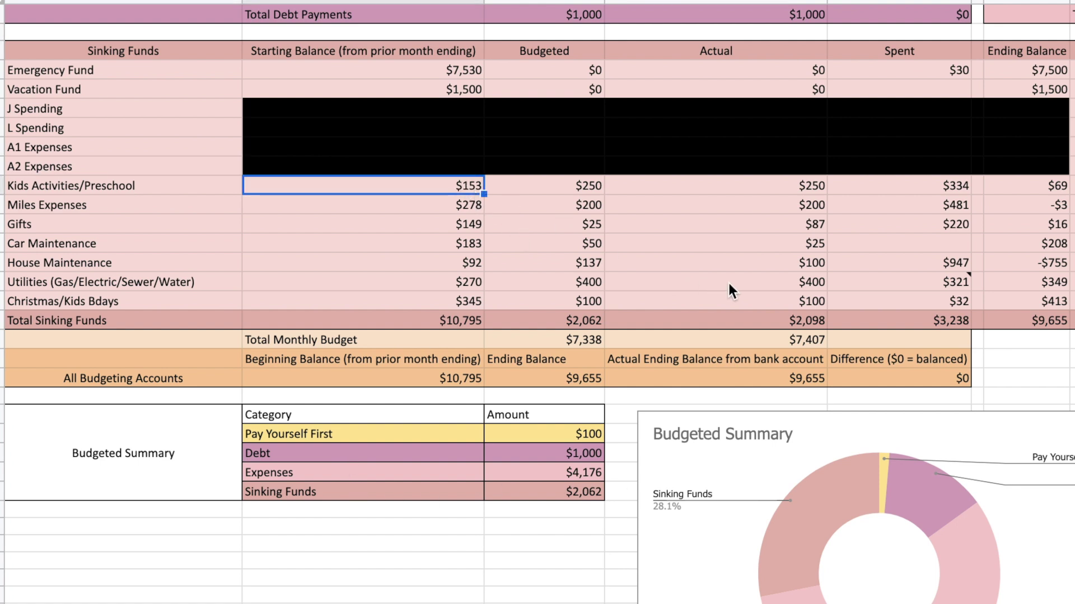
key("Right")
key("Right")
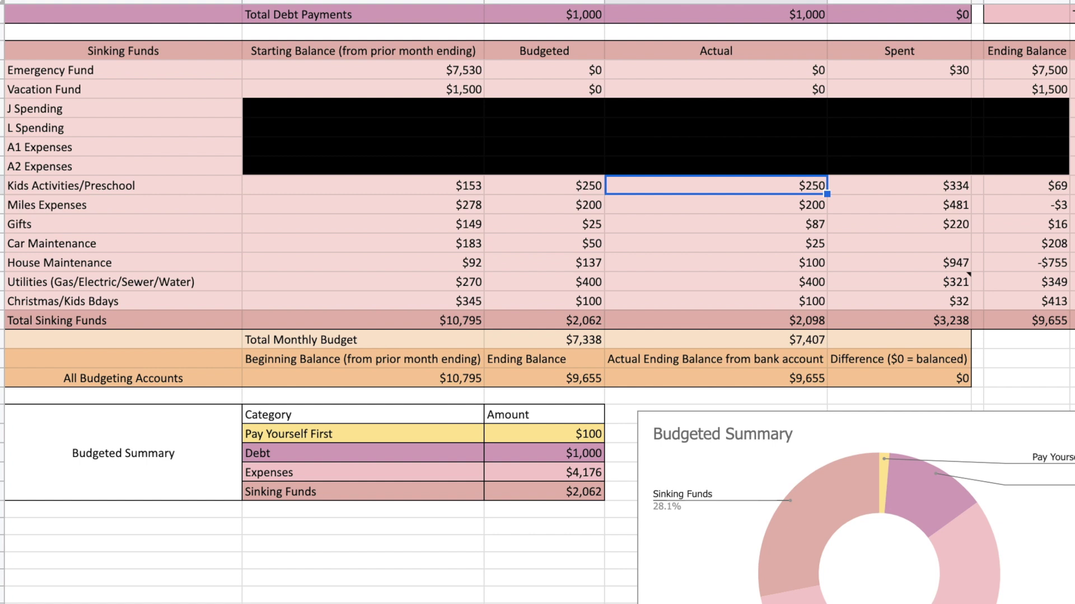
key("Right")
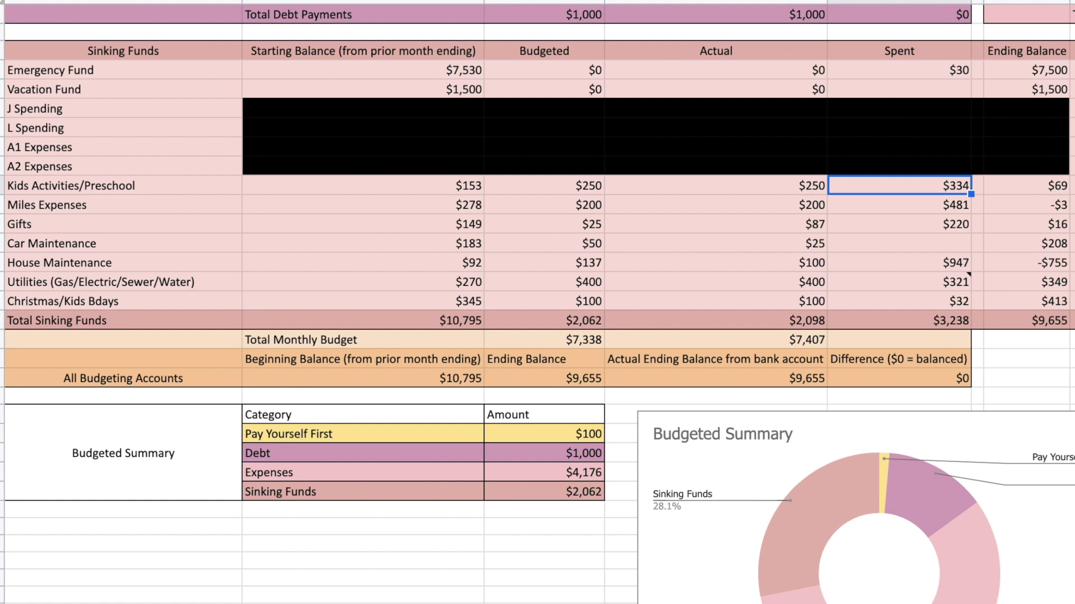
left_click(1027, 185)
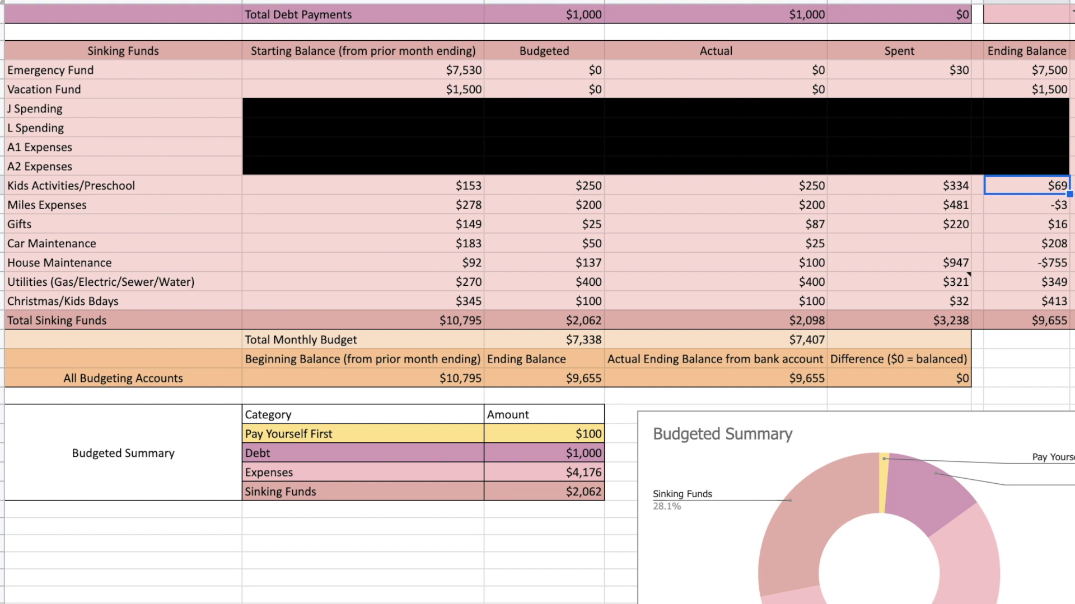
- Review Miles Expenses ($278 start, -$3 end) and Gifts ($25 budgeted, $87 actual, $220 spent, $16 end)
left_click(364, 204)
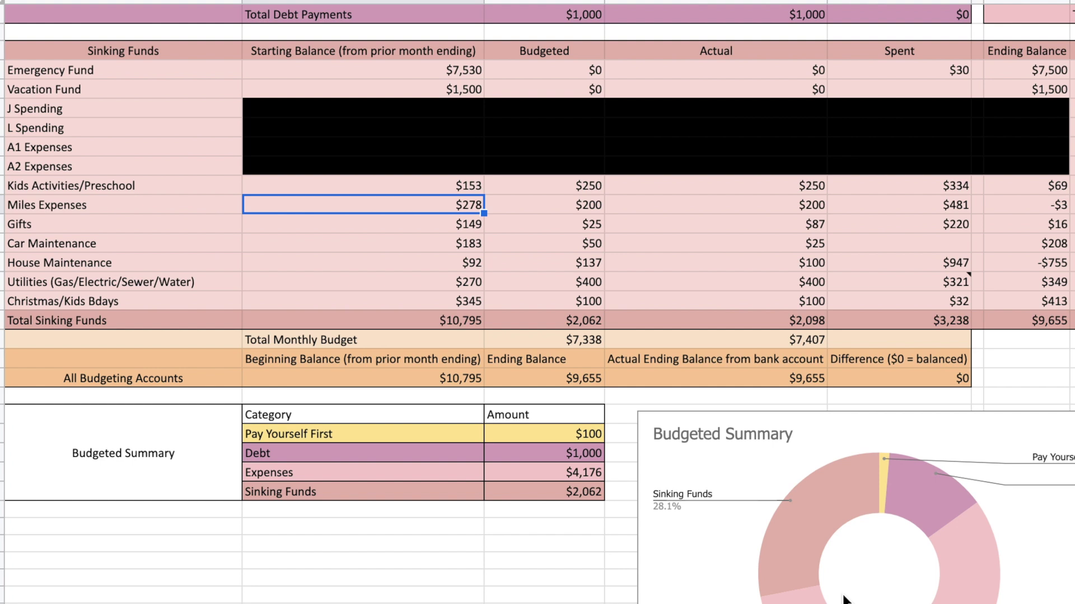
key("Right")
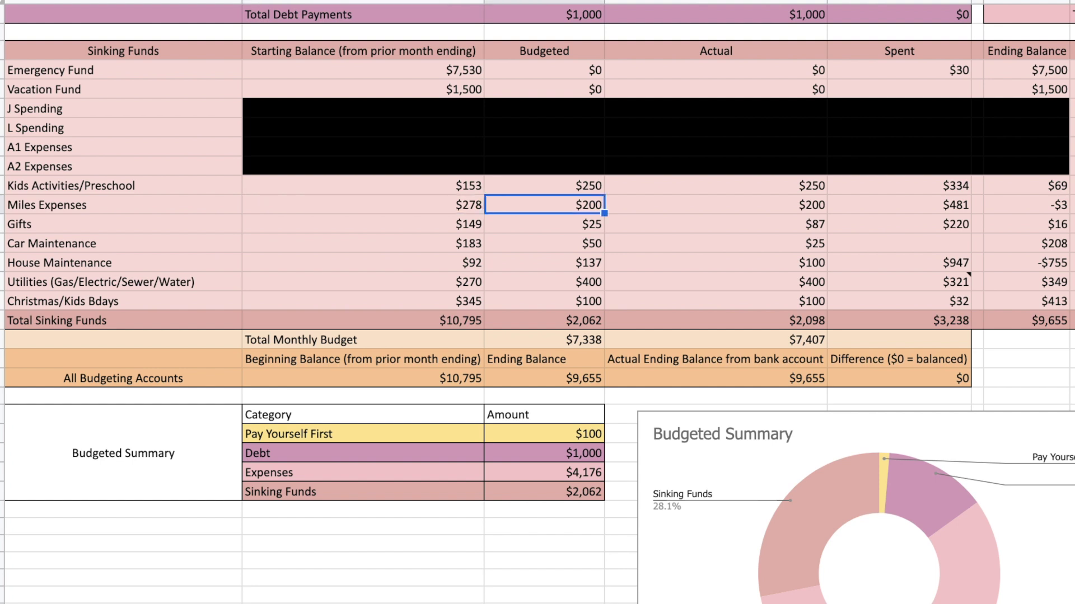
key("Right")
key("Right")
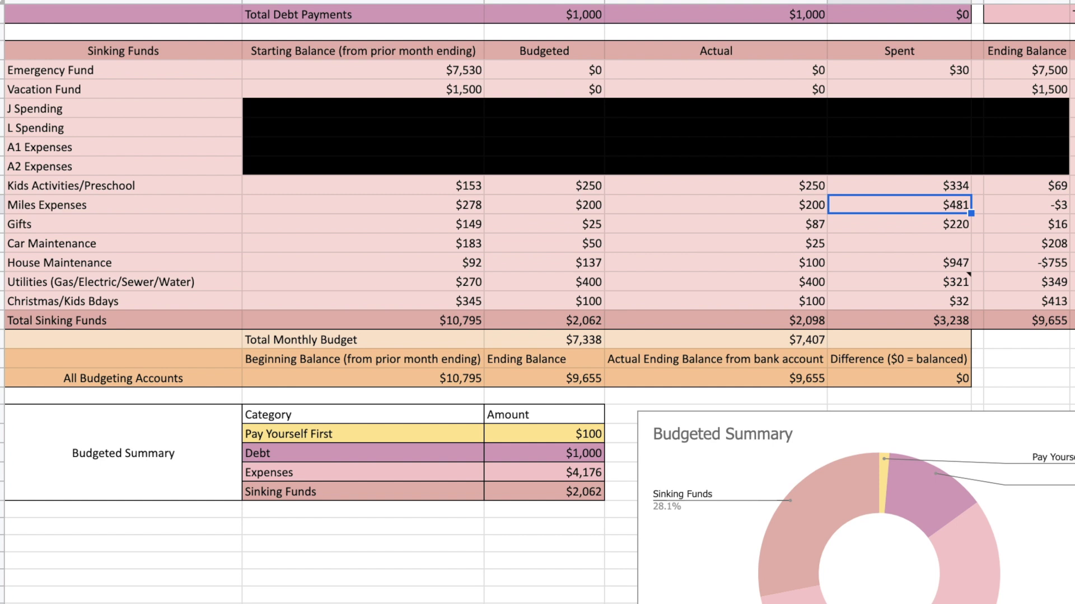
left_click(1026, 205)
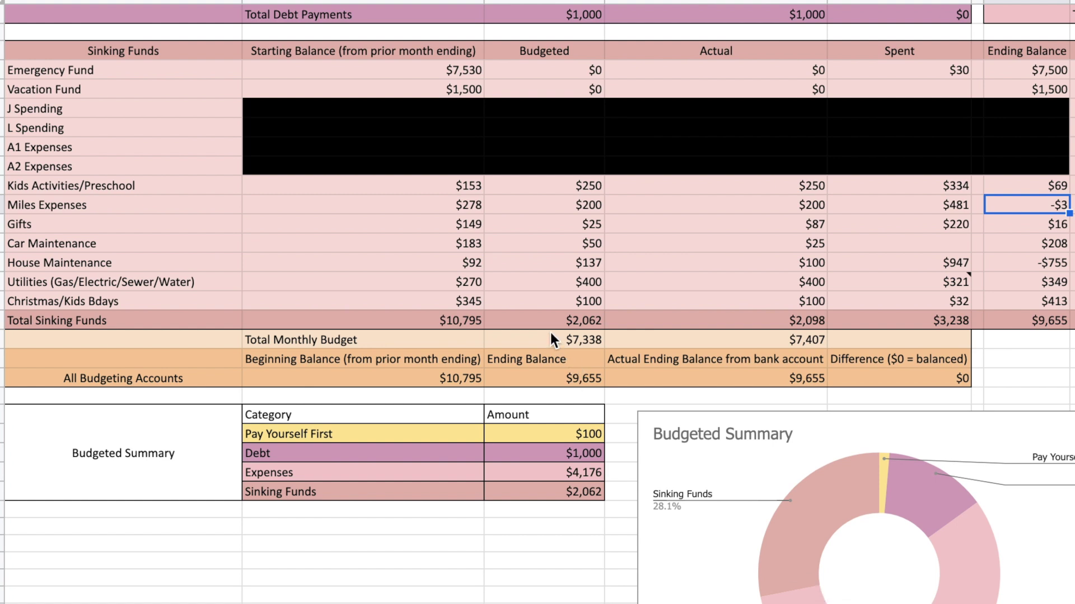
key("Return")
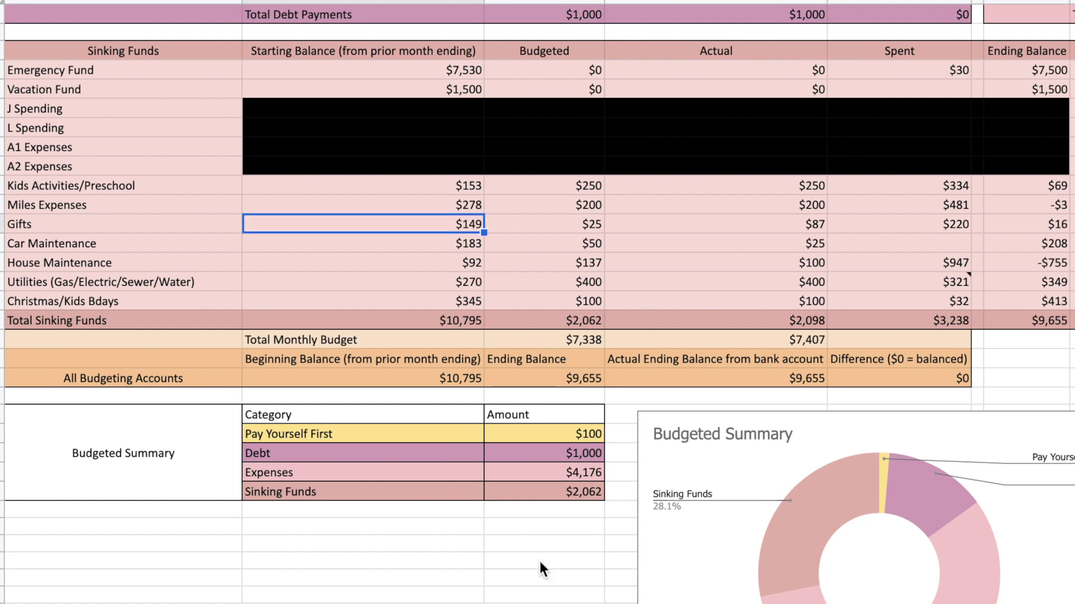
key("Right")
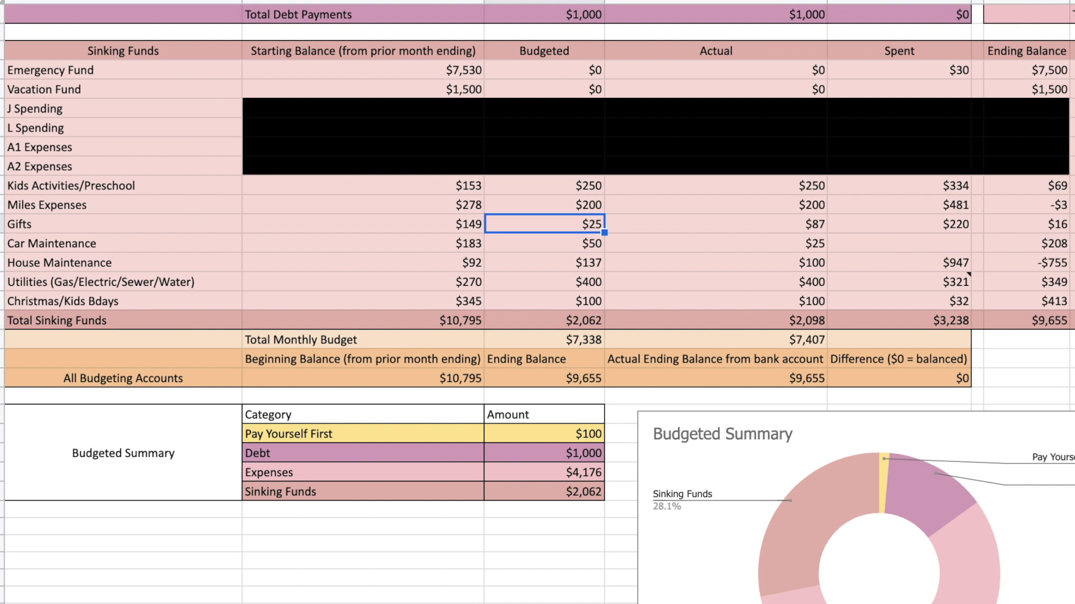
left_click(716, 224)
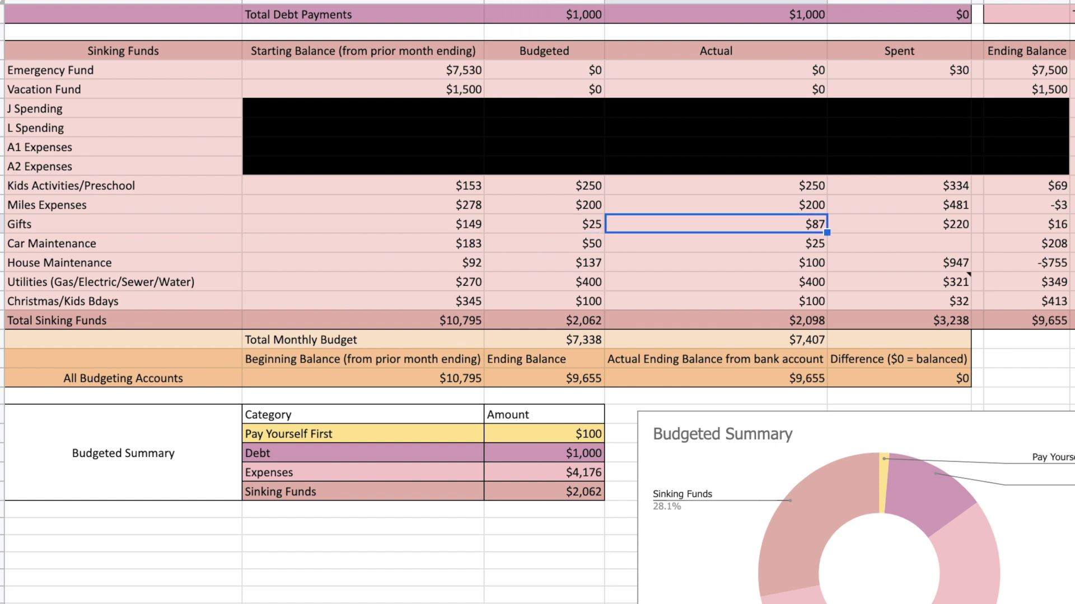
left_click(899, 224)
left_click(1026, 224)
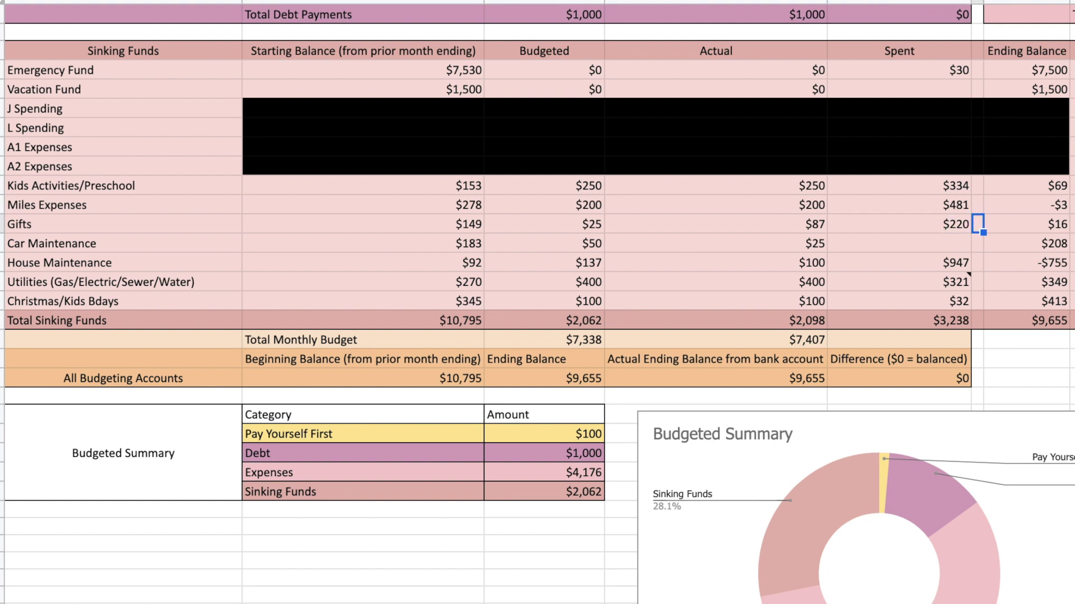
- Review Car Maintenance: $183 starting, $50 budgeted, $25 actual, nothing spent, $208 ending balance
key("Return")
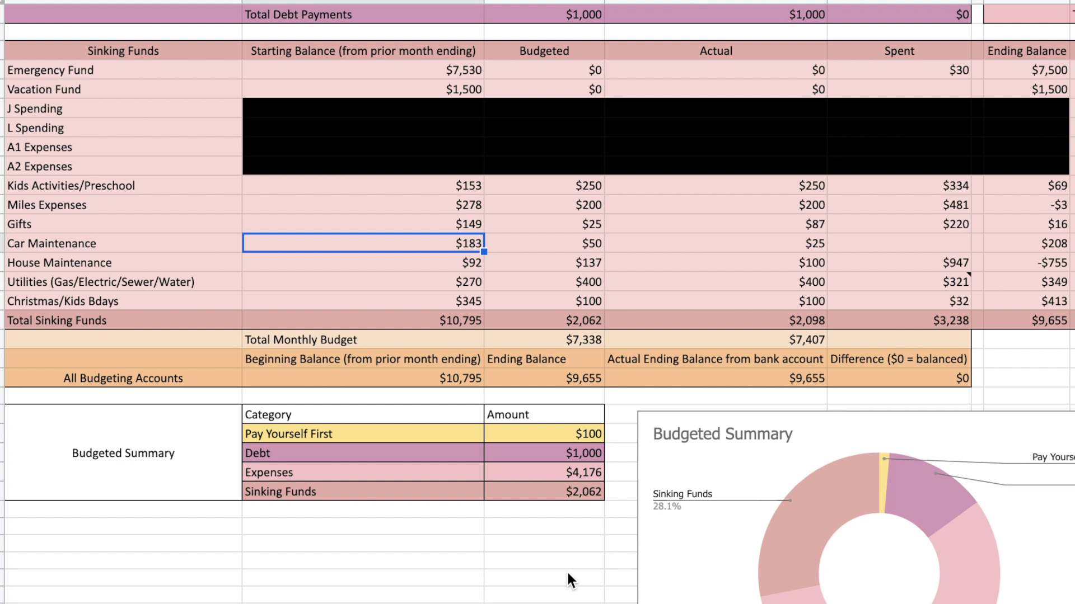
key("Tab")
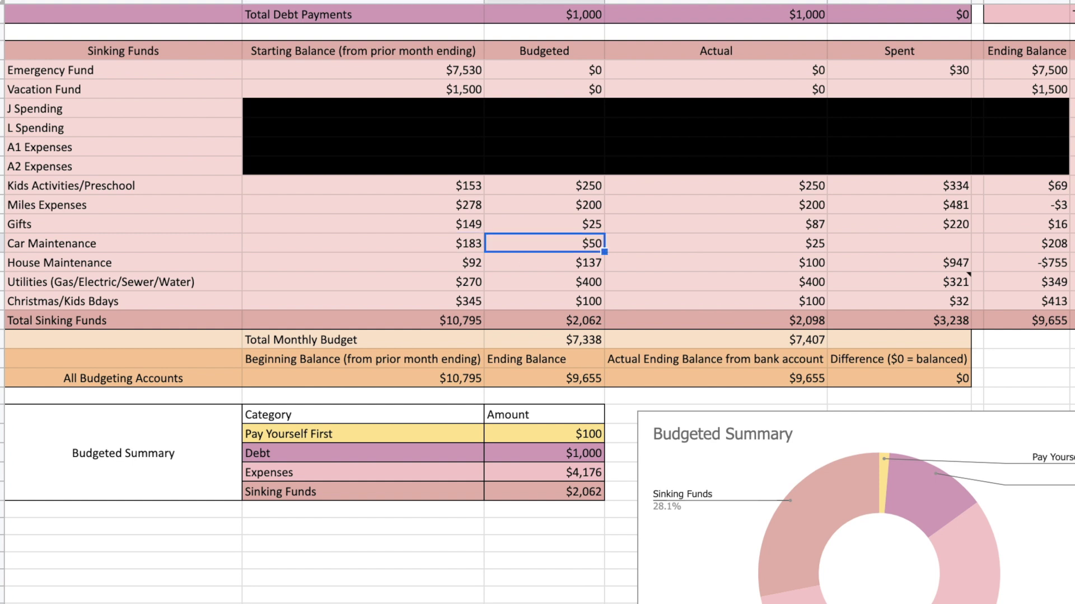
key("Tab")
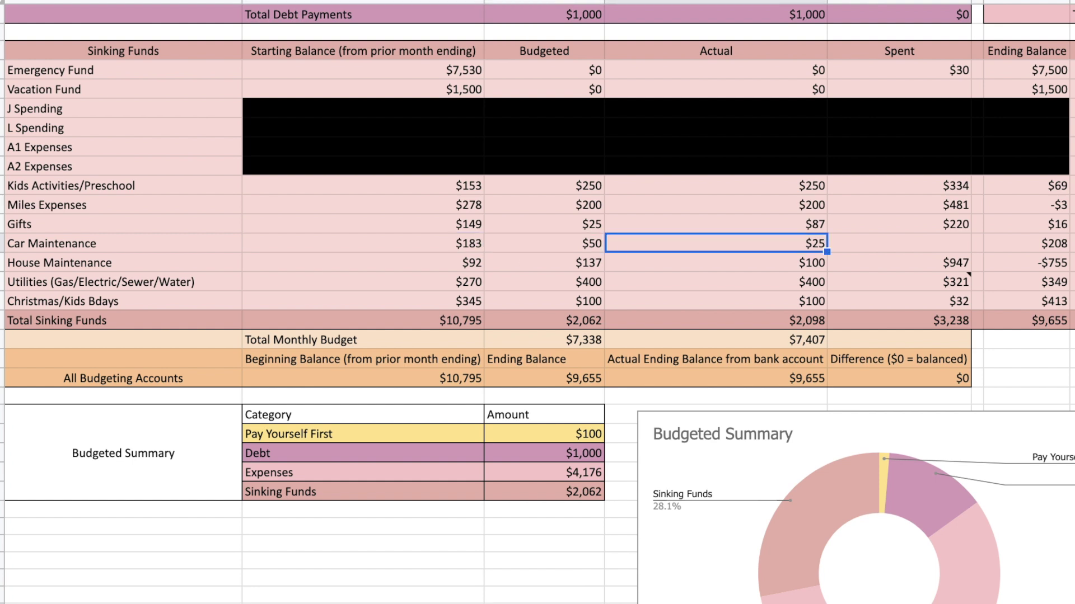
key("Up")
key("Down")
key("Tab")
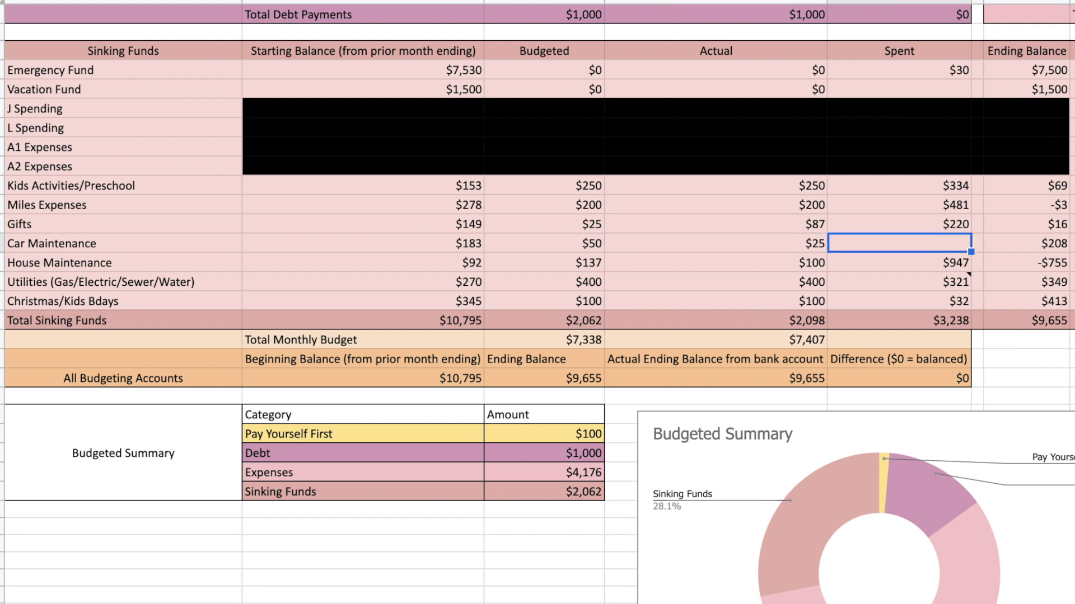
key("Tab")
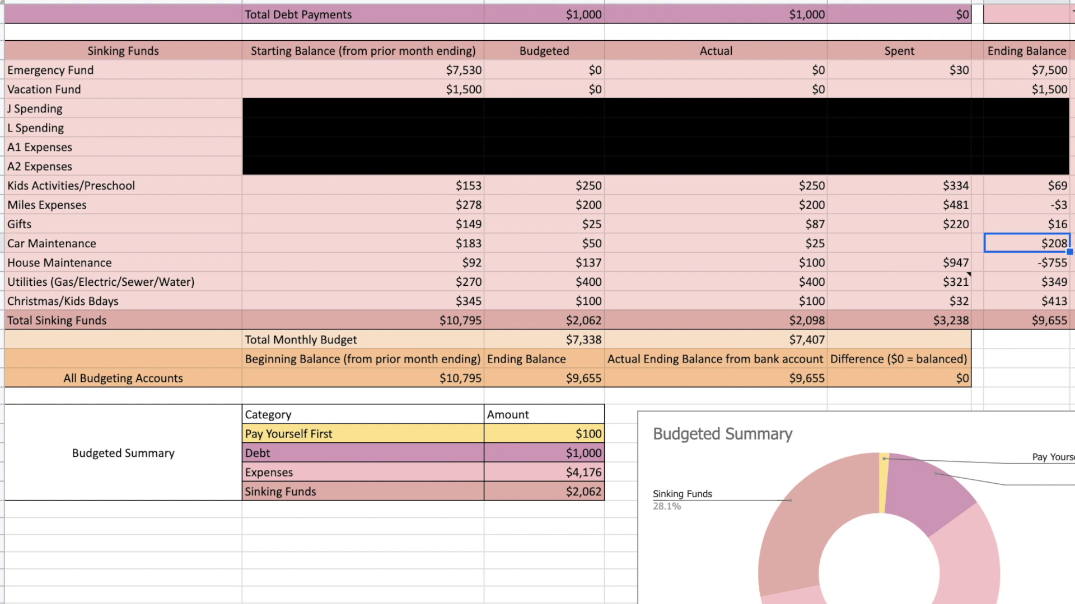
- Review House Maintenance: $92 starting, $137 budgeted, $100 actual, $947 spent, -$755 ending
left_click(416, 262)
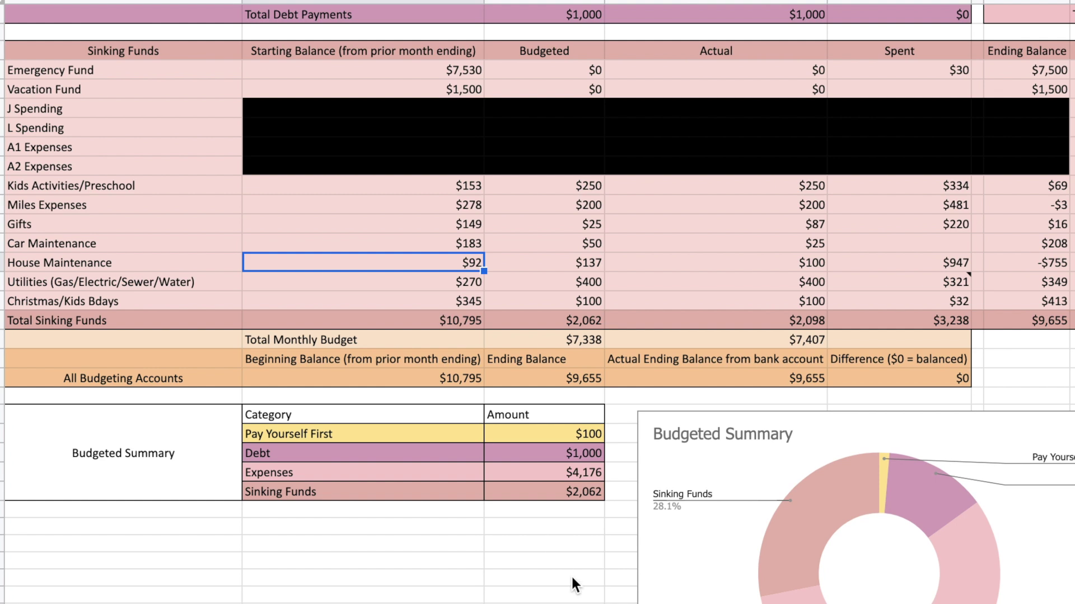
key("Right")
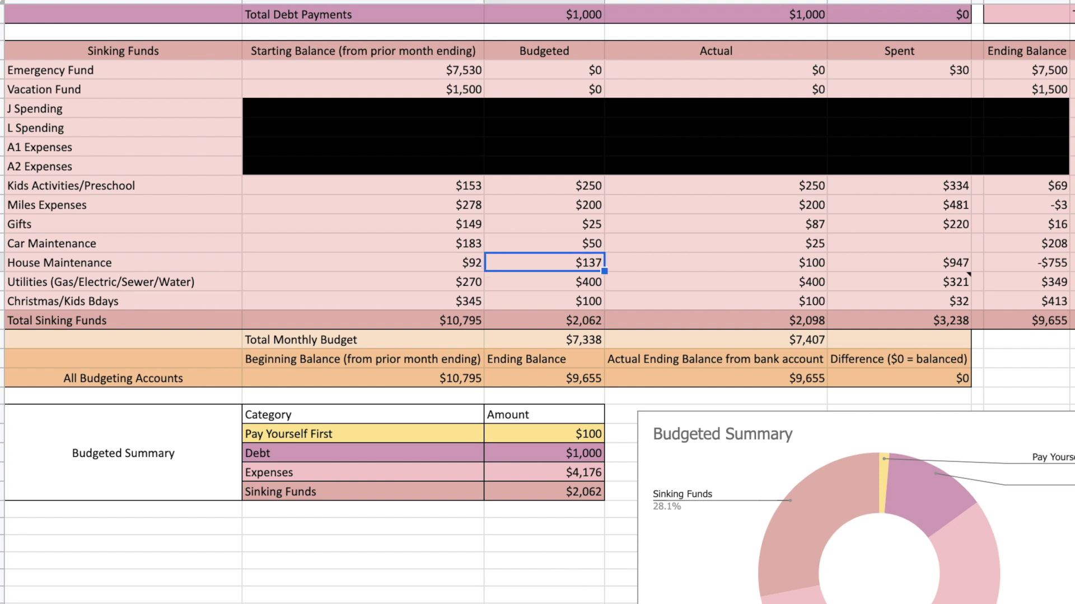
key("Right")
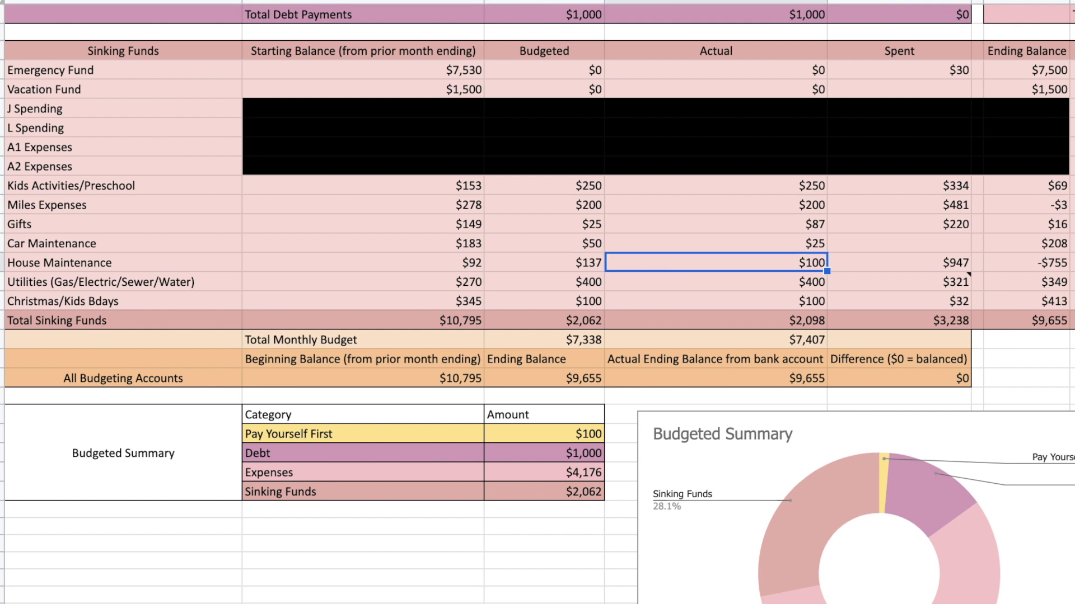
key("Right")
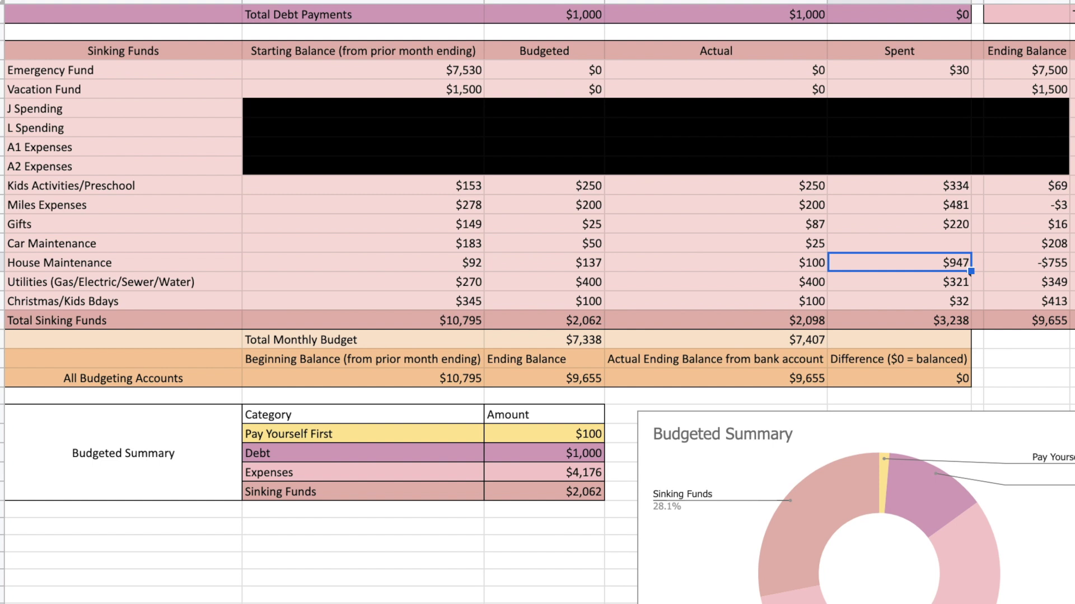
left_click(1026, 263)
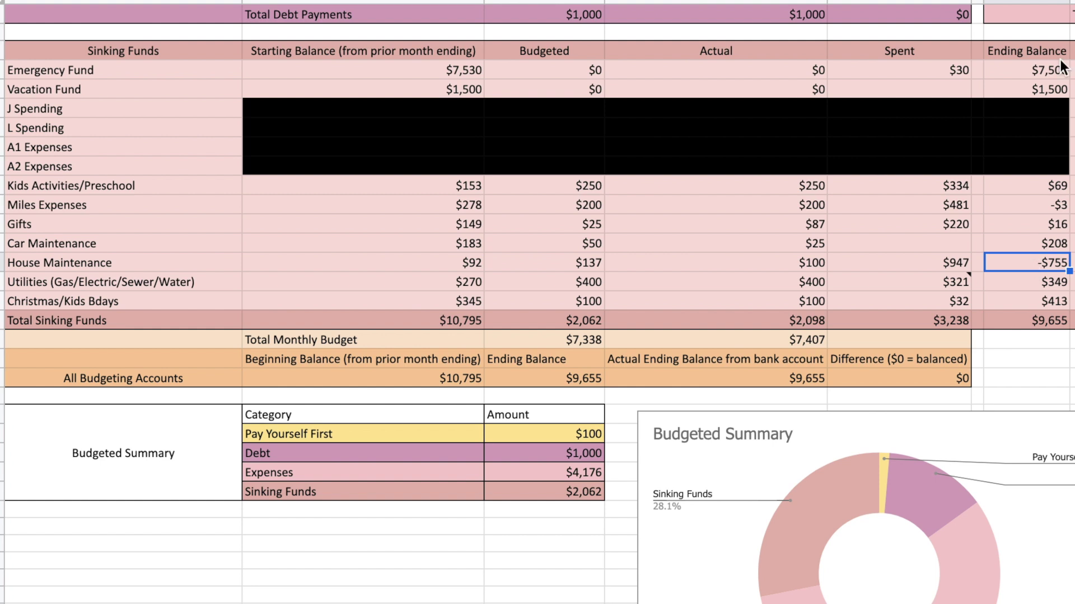
- Compare the Ending Balance column and $9,655 Total Sinking Funds with House Maintenance's -$755 shortfall
left_click_drag(1045, 70, 1049, 302)
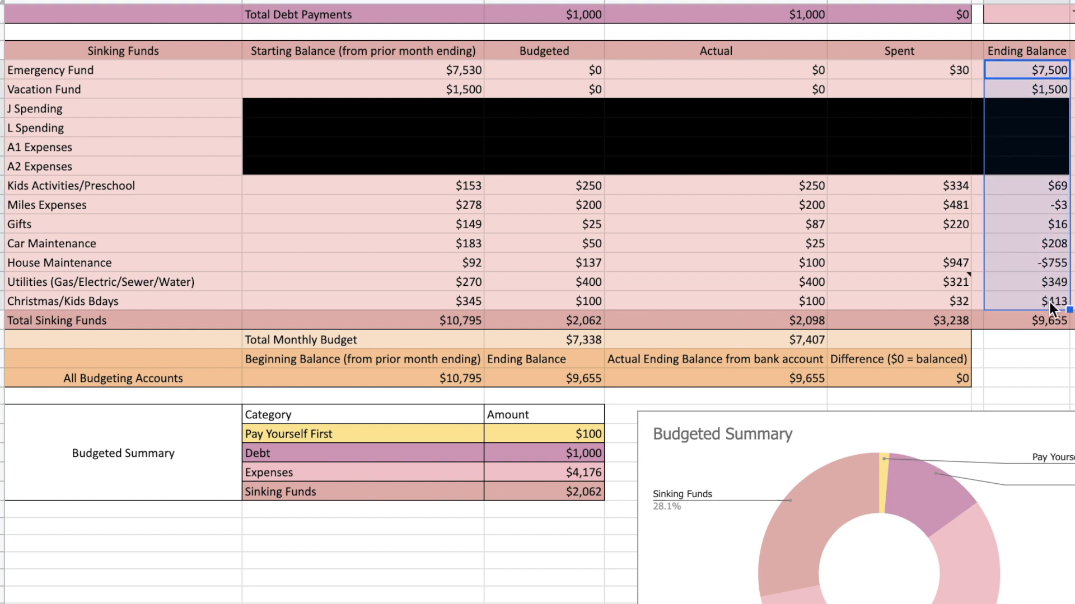
left_click(1047, 323)
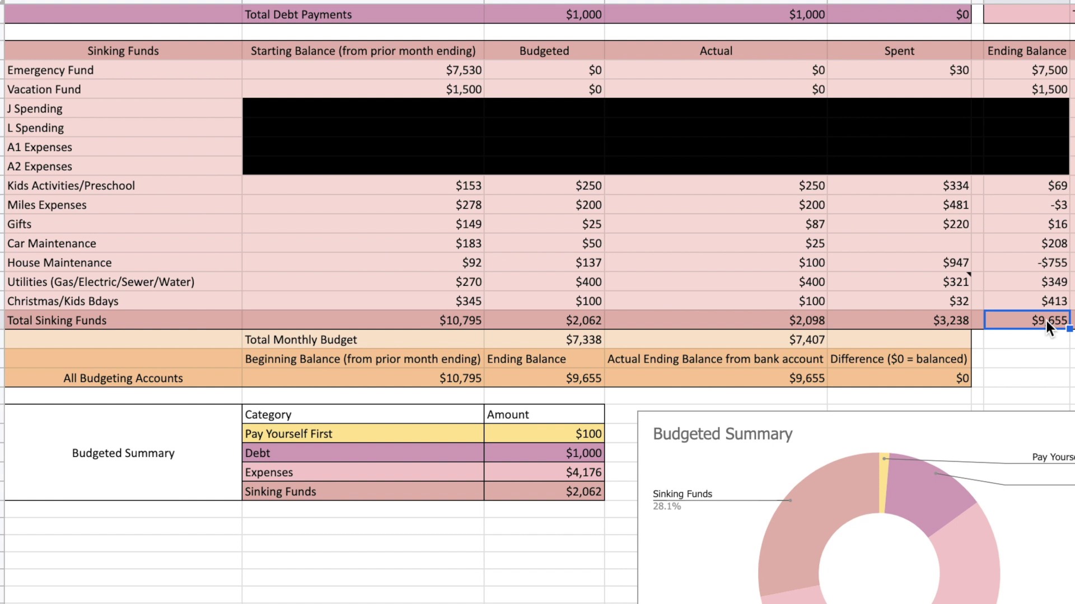
left_click(1014, 265)
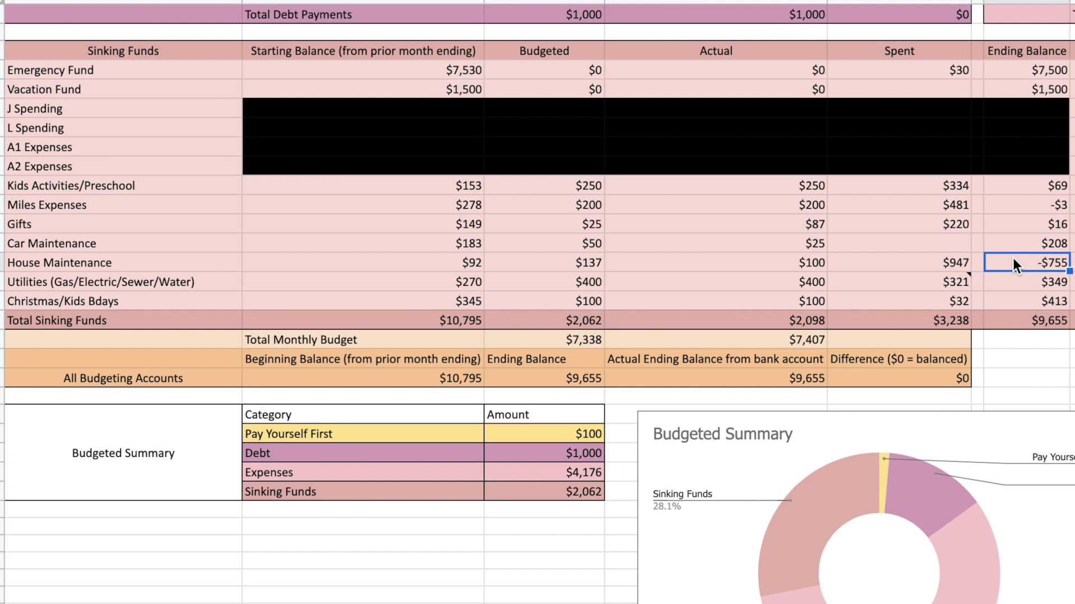
left_click(925, 266)
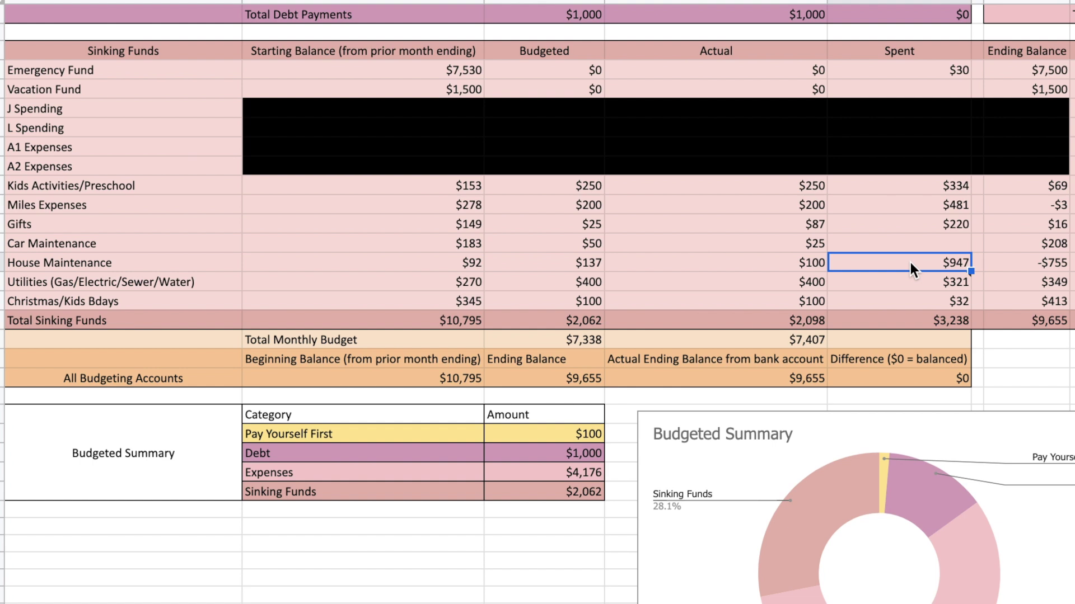
left_click(1043, 264)
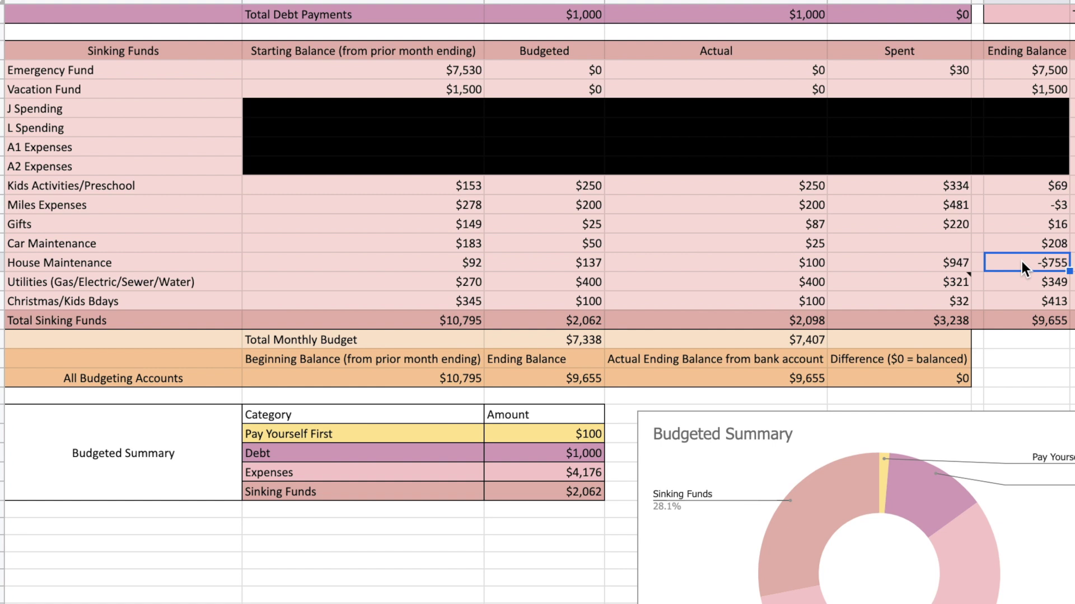
left_click(1020, 73)
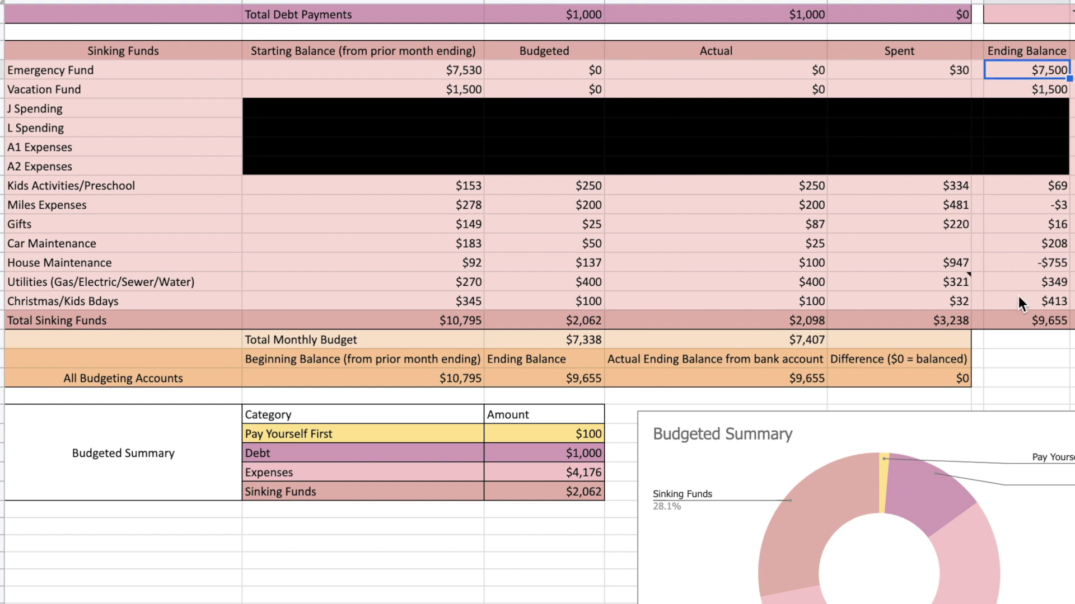
left_click(1020, 262)
left_click(926, 269)
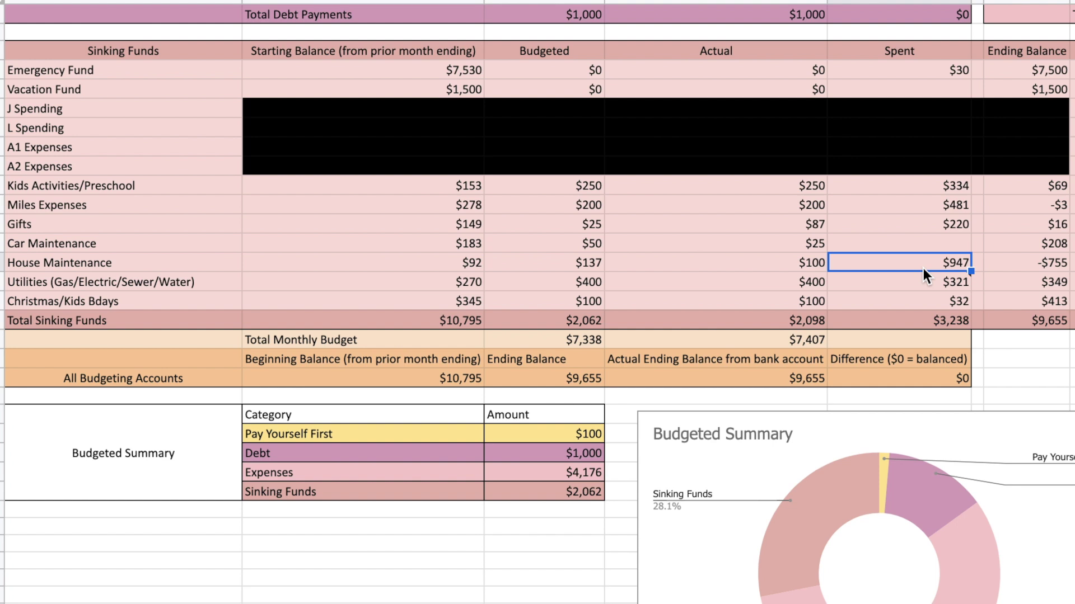
left_click(2, 263)
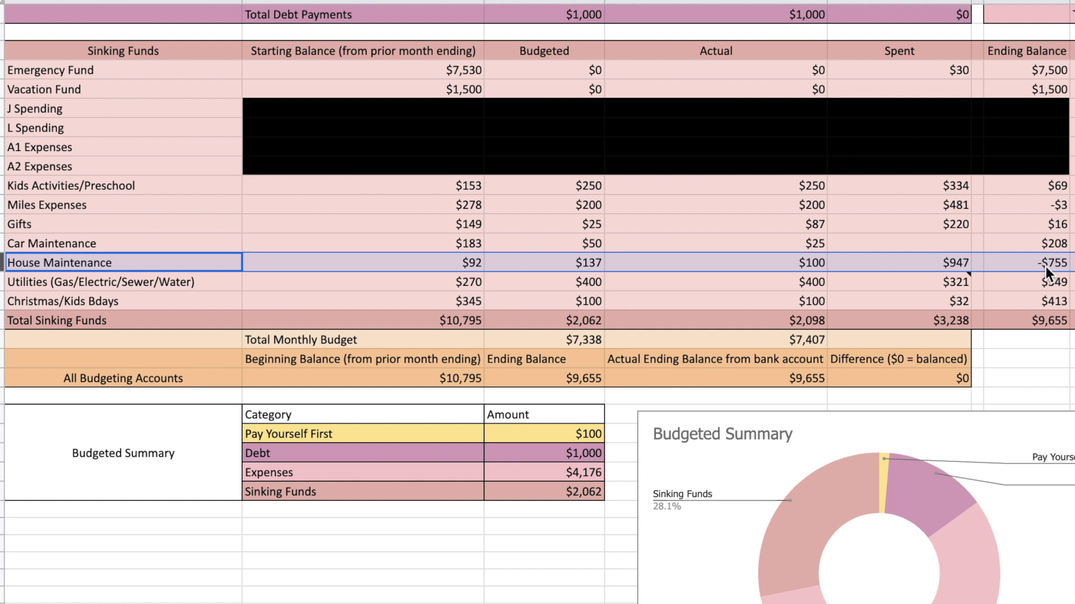
left_click(1026, 263)
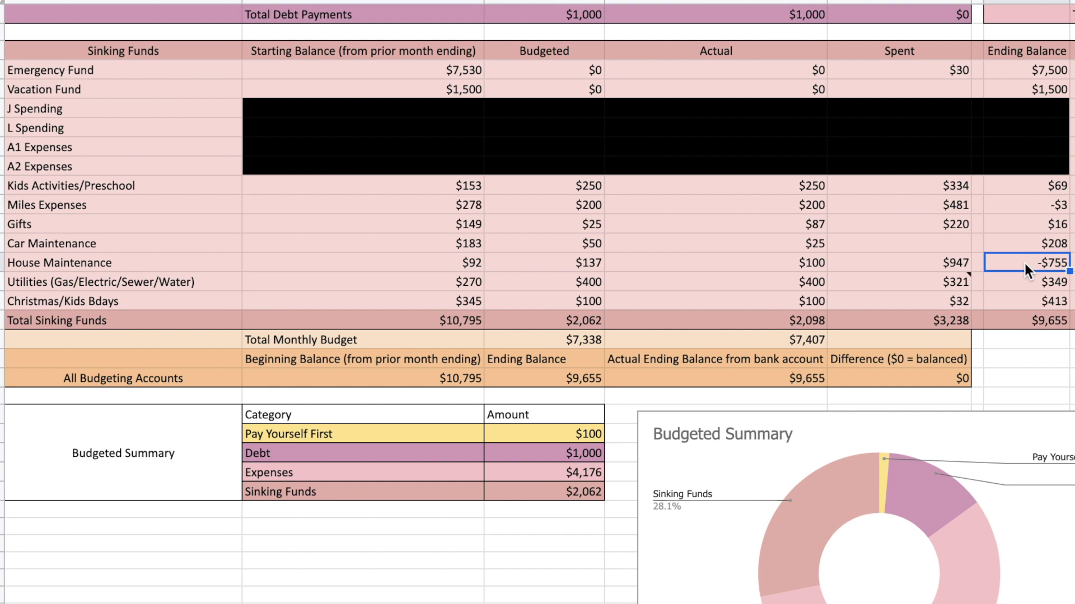
- Review Utilities: $270 starting, $400 budgeted, $400 actual, $321 spent, and its ending balance
left_click(436, 282)
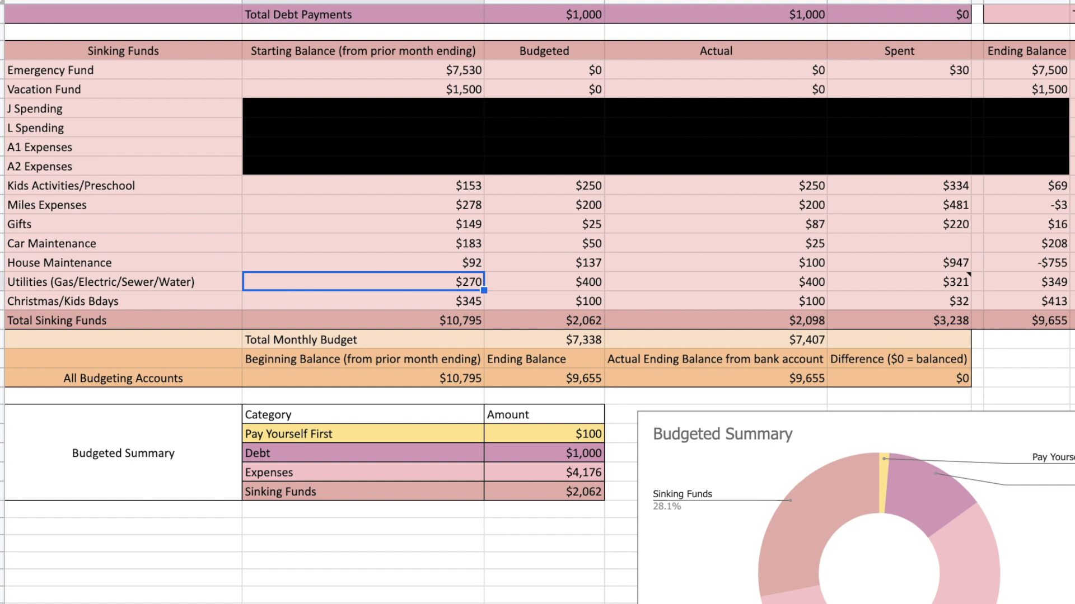
left_click(544, 281)
left_click(716, 282)
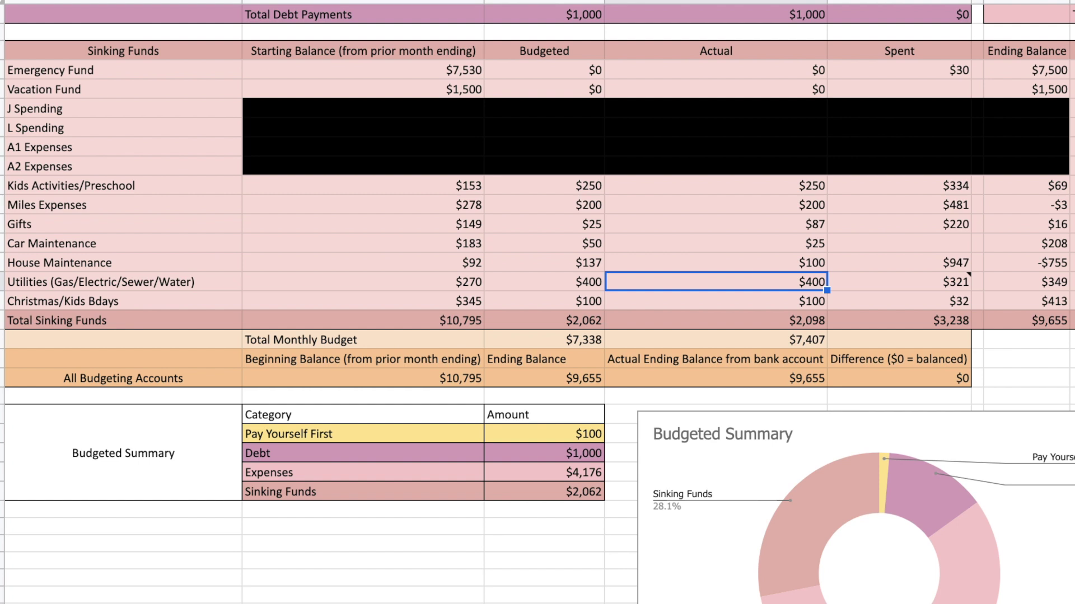
left_click(900, 281)
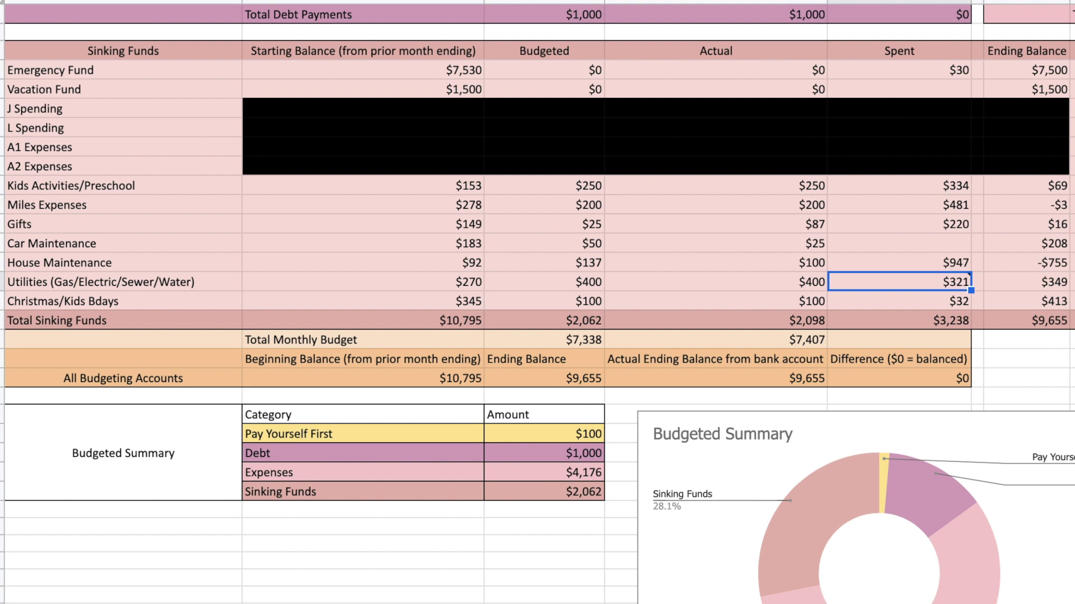
left_click(1027, 281)
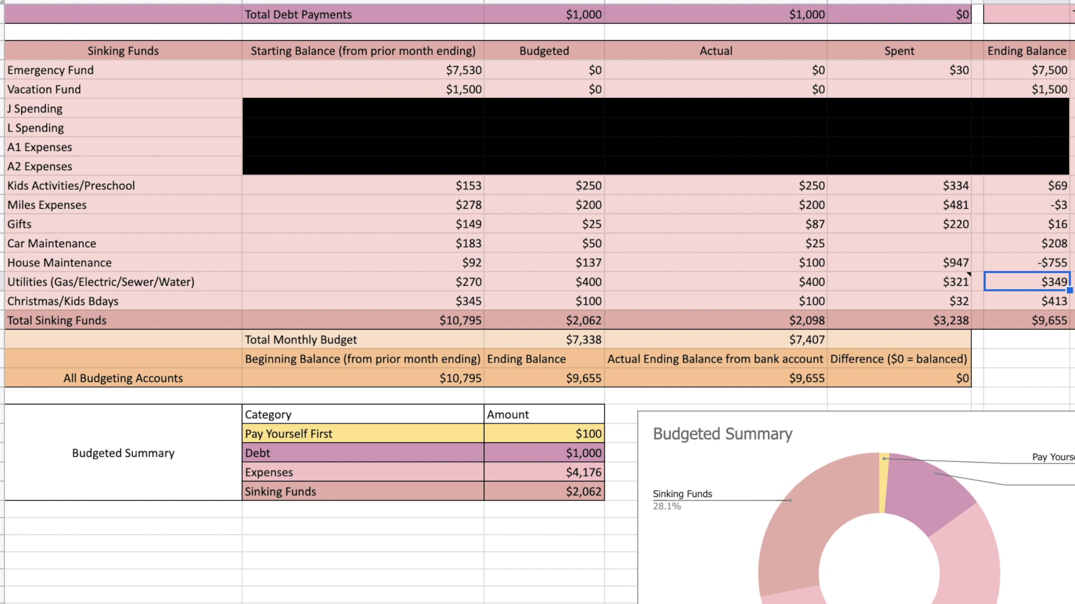
- Check the Christmas/Kids Bdays starting, budgeted, actual, spent and ending balance amounts
left_click(362, 302)
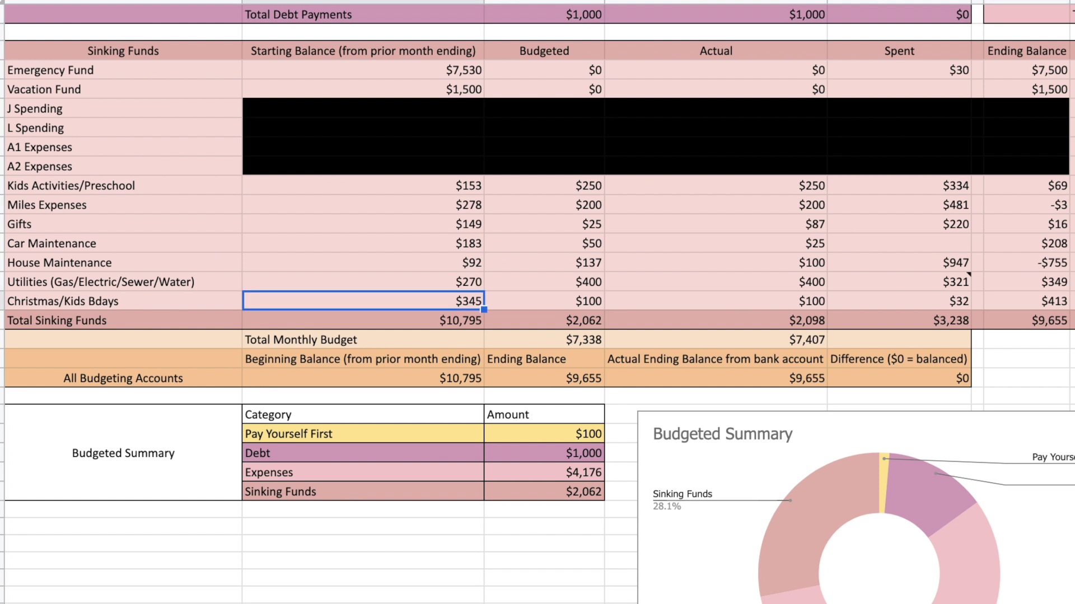
left_click(544, 302)
left_click(716, 302)
left_click(899, 301)
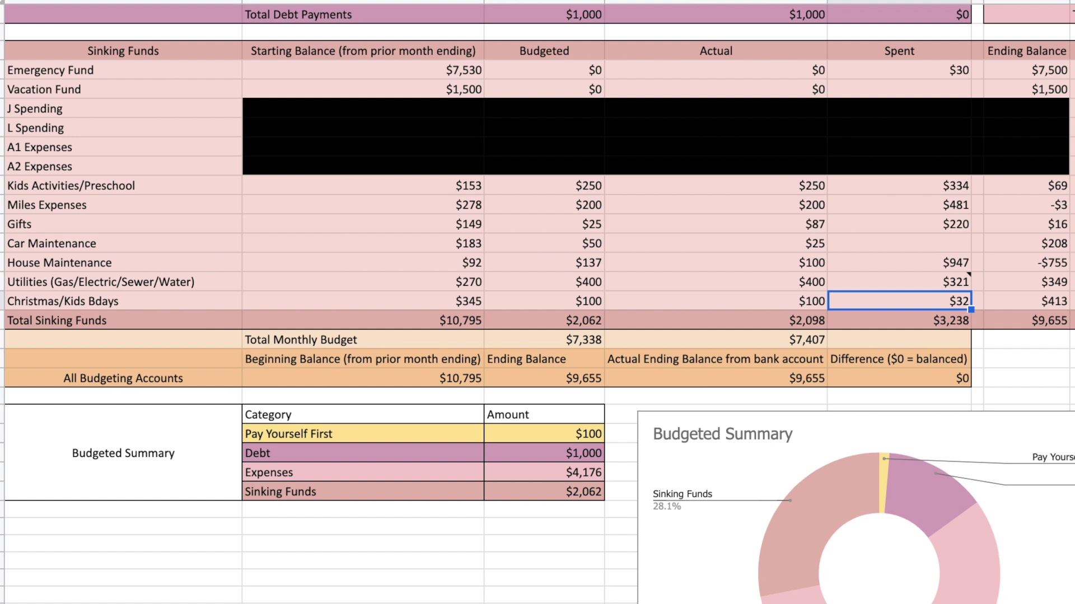
key("Right")
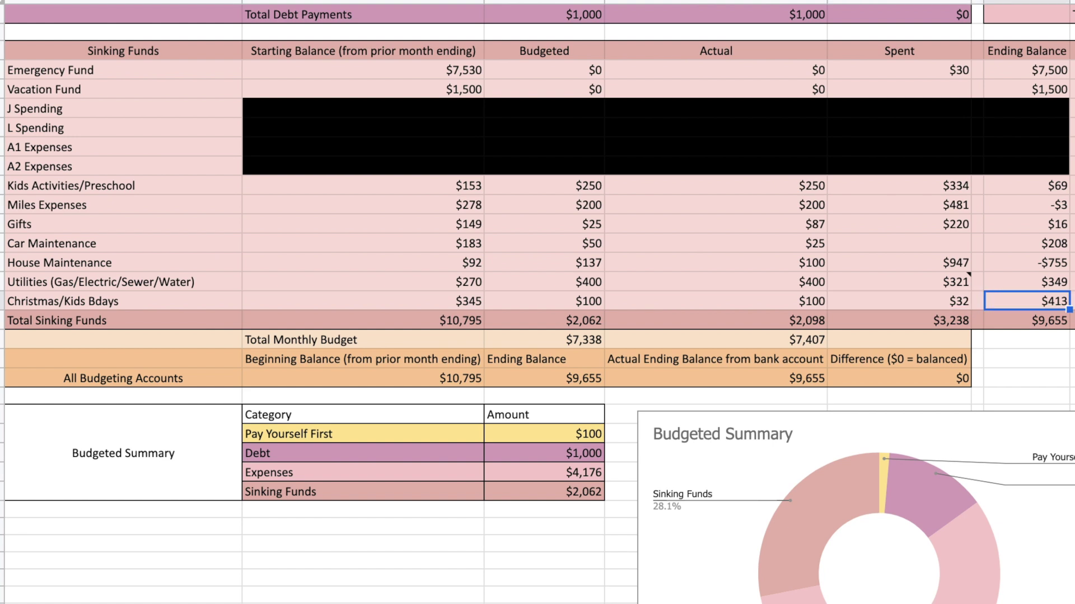
- Step across the Total Sinking Funds starting, budgeted, actual, spent and ending totals
key("Down")
key("Left")
key("Left")
key("Left")
key("Left")
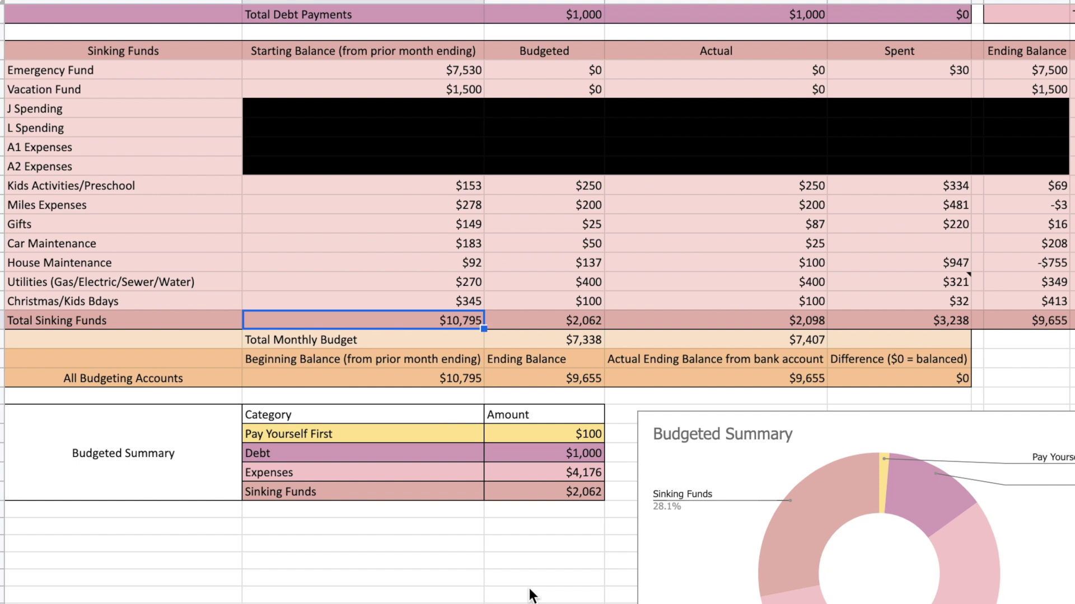
key("Right")
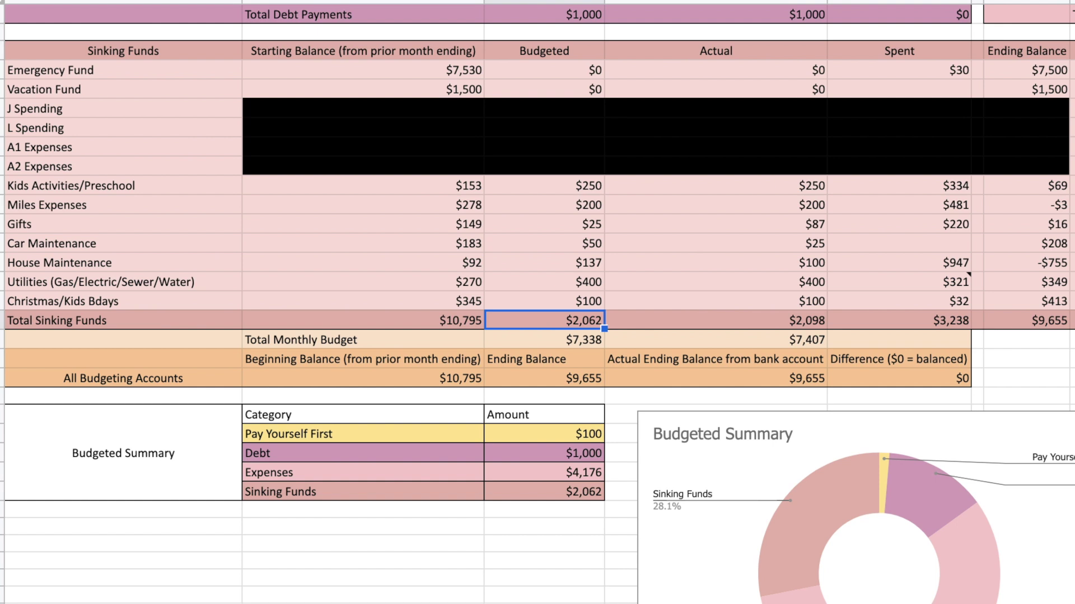
key("Right")
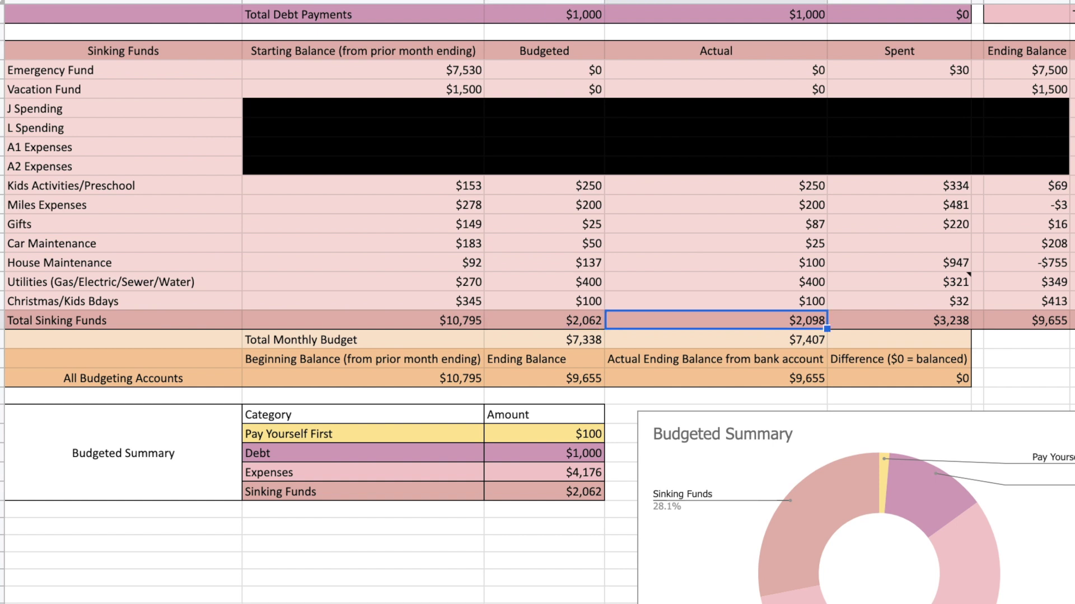
key("Right")
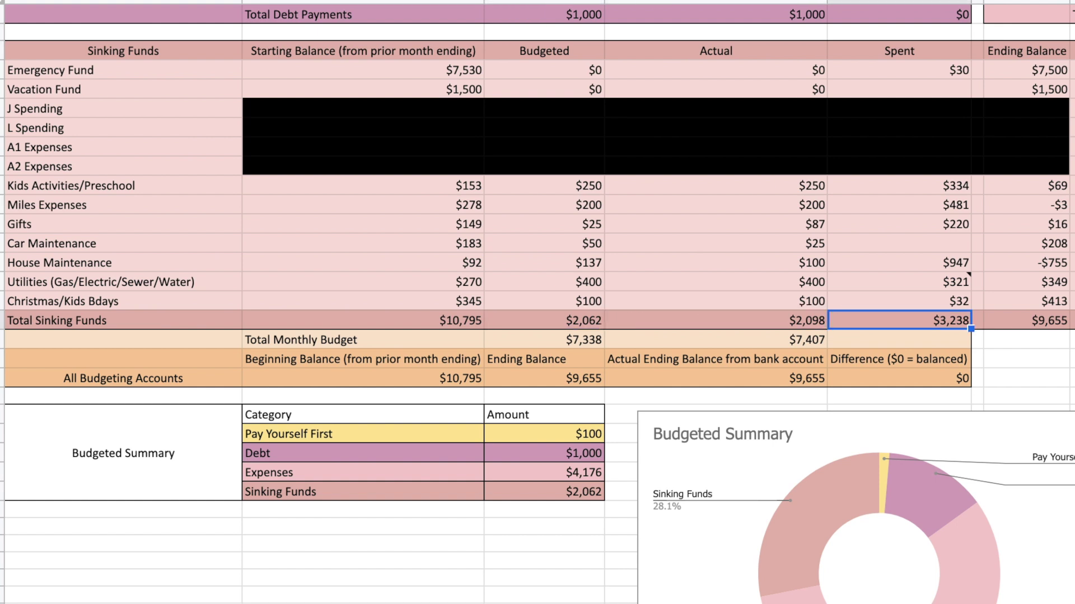
key("Right")
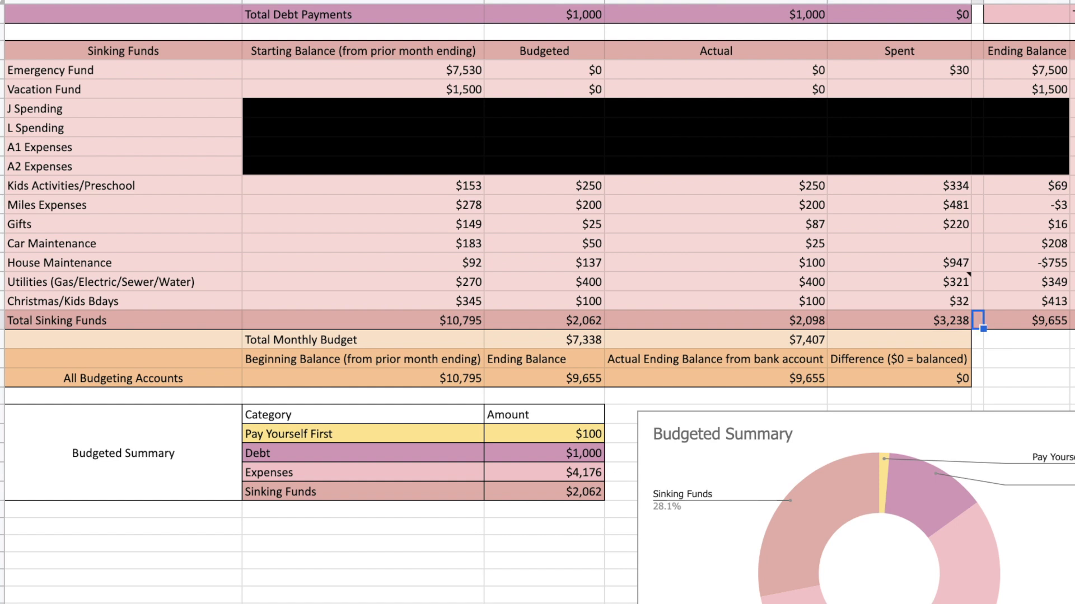
key("Right")
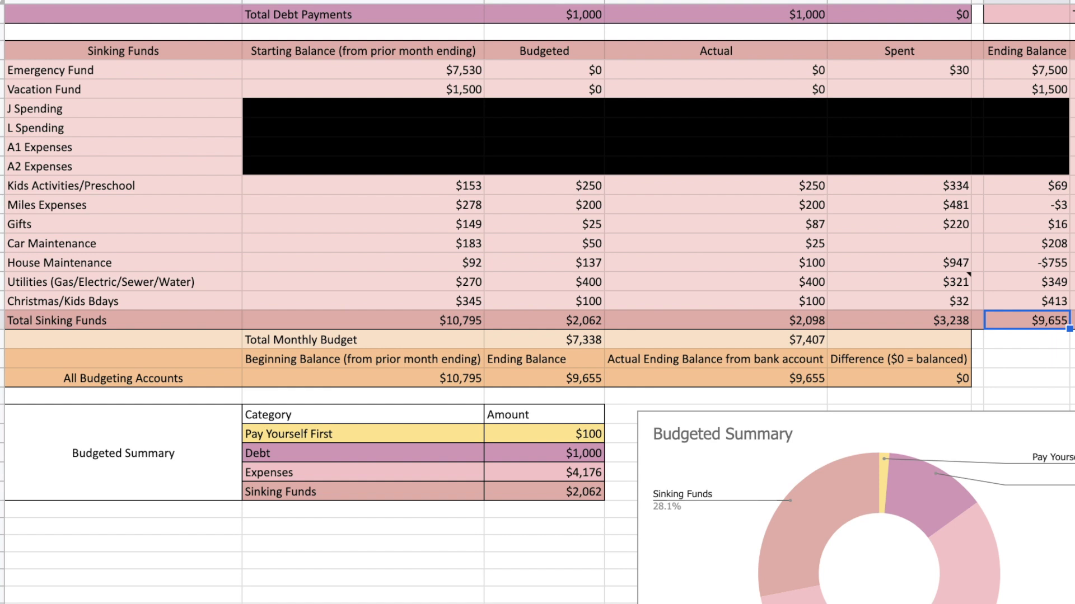
- Point out the Spent amounts for Kids Activities, Miles Expenses and House Maintenance
left_click(932, 187)
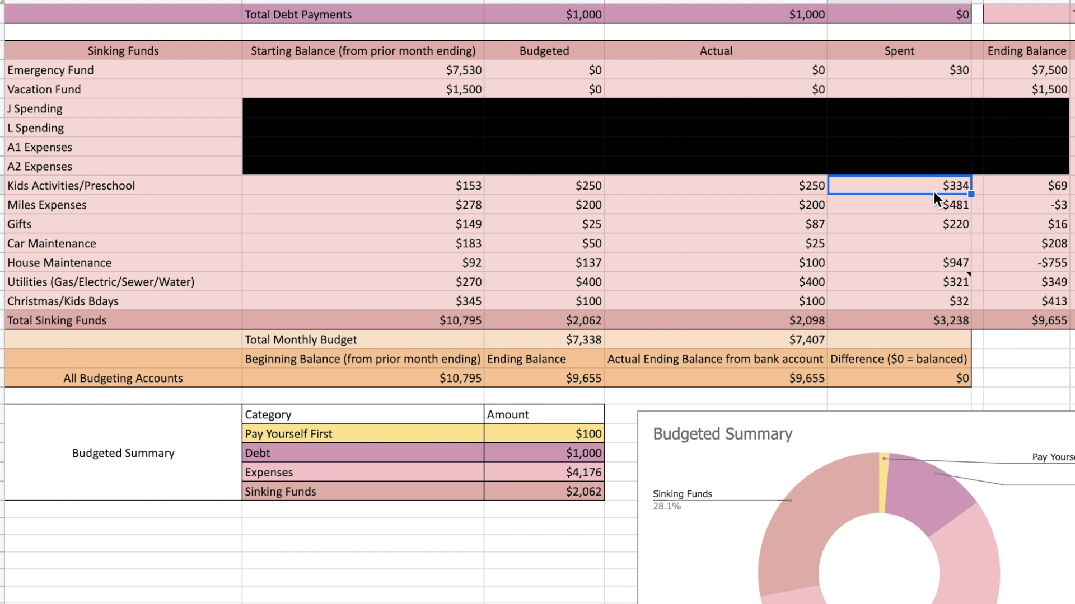
left_click(926, 207)
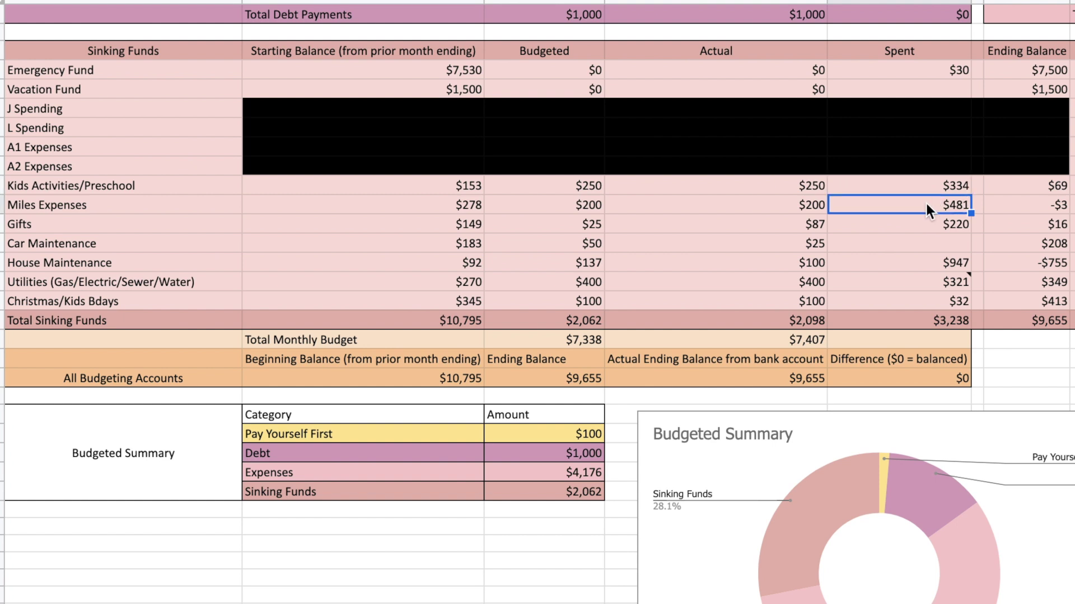
left_click(918, 261)
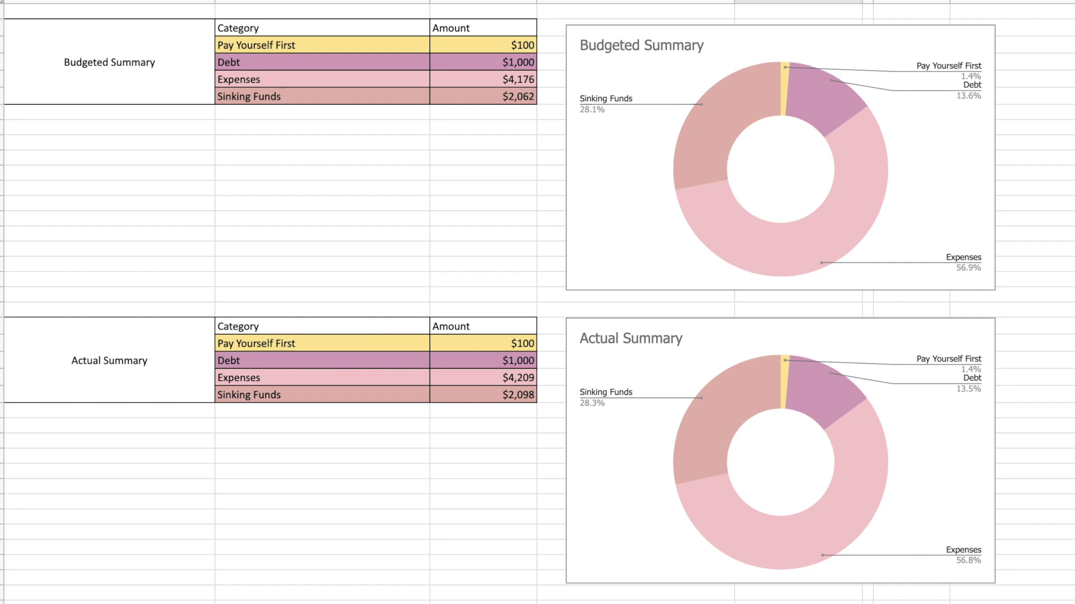
left_click(785, 79)
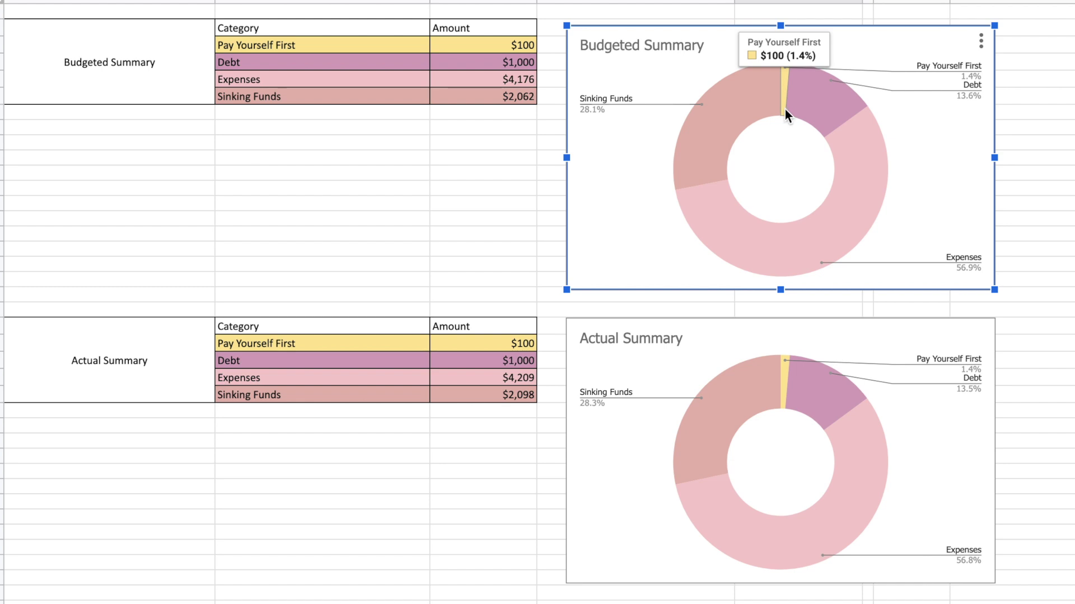
left_click(782, 385)
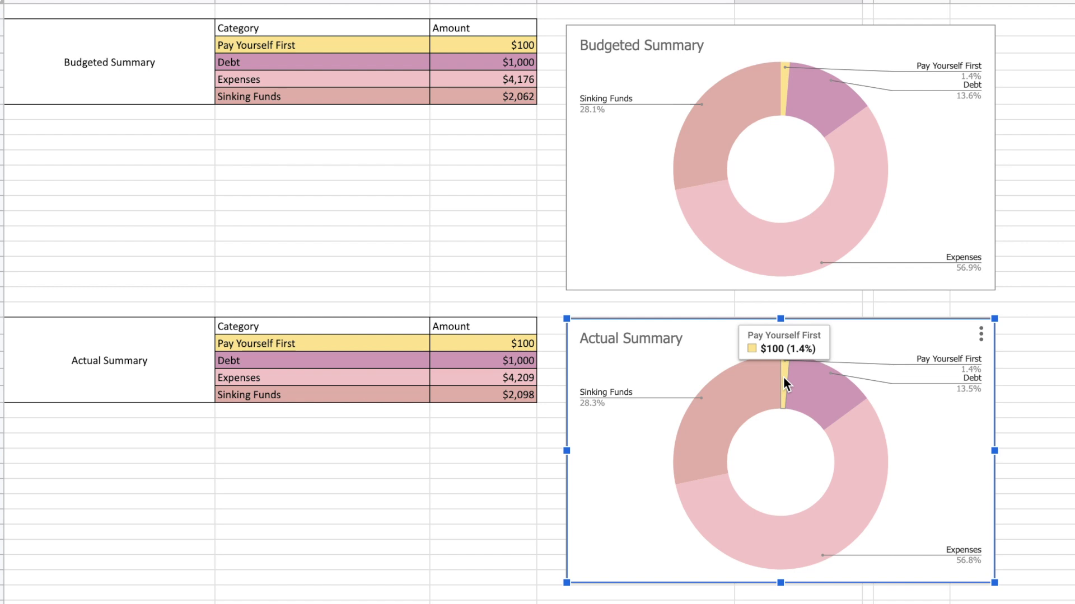
left_click(828, 108)
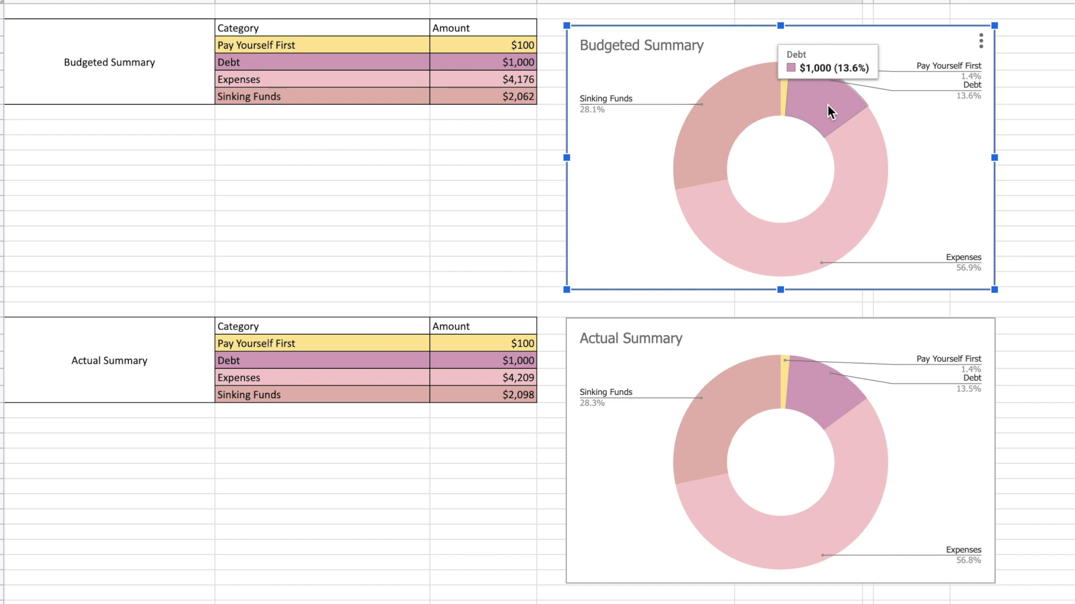
left_click(818, 390)
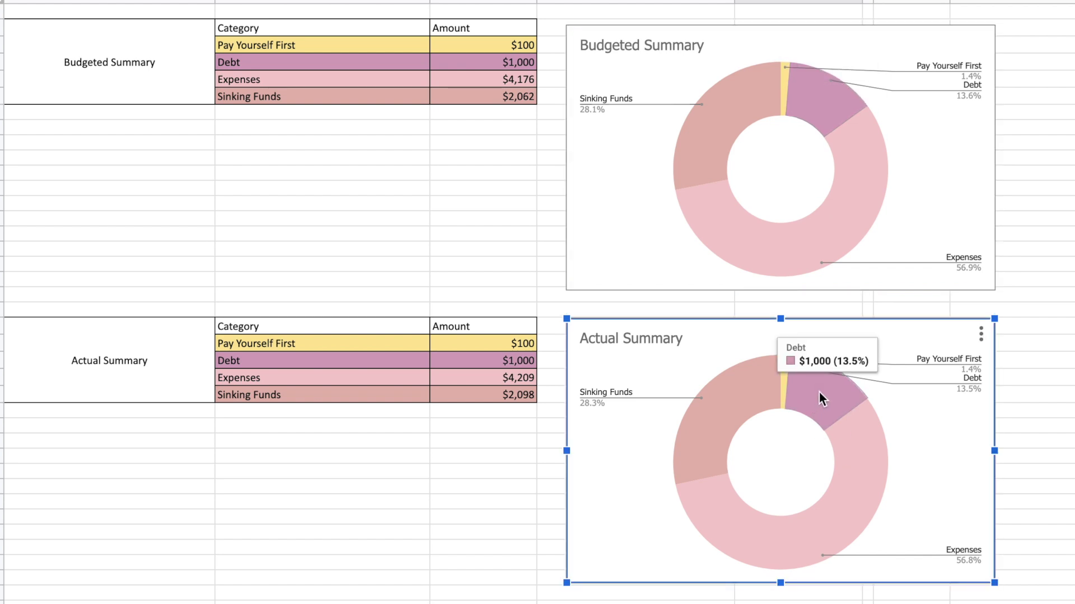
left_click(867, 175)
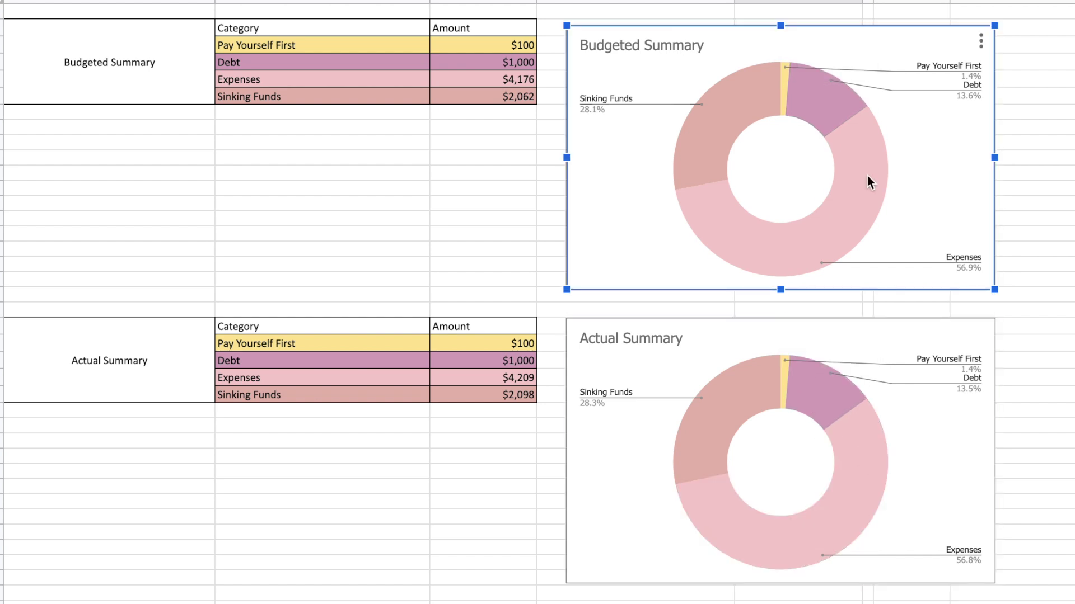
left_click(857, 470)
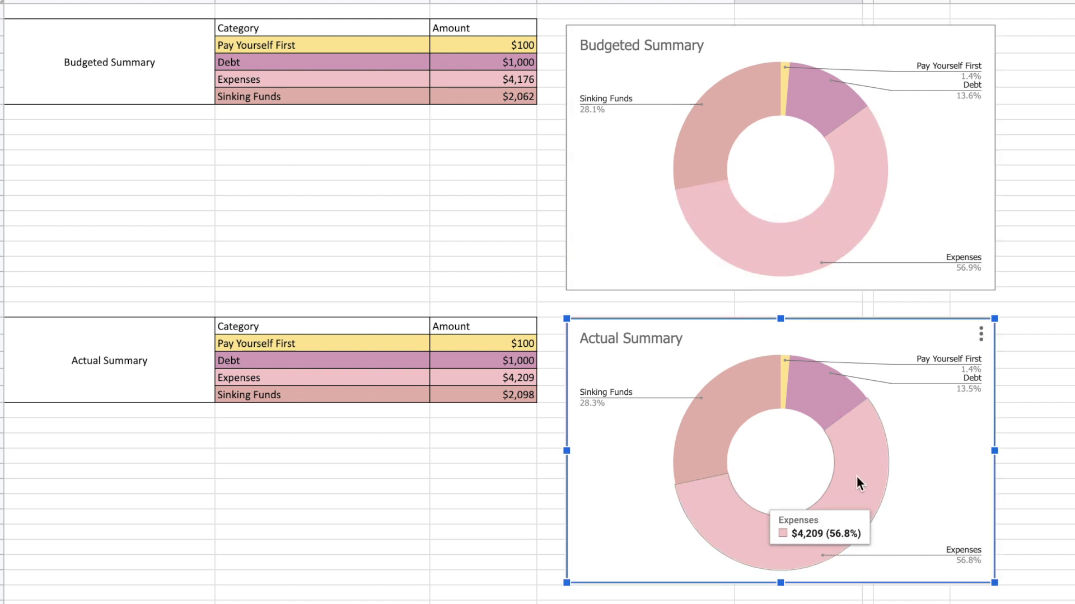
left_click(721, 126)
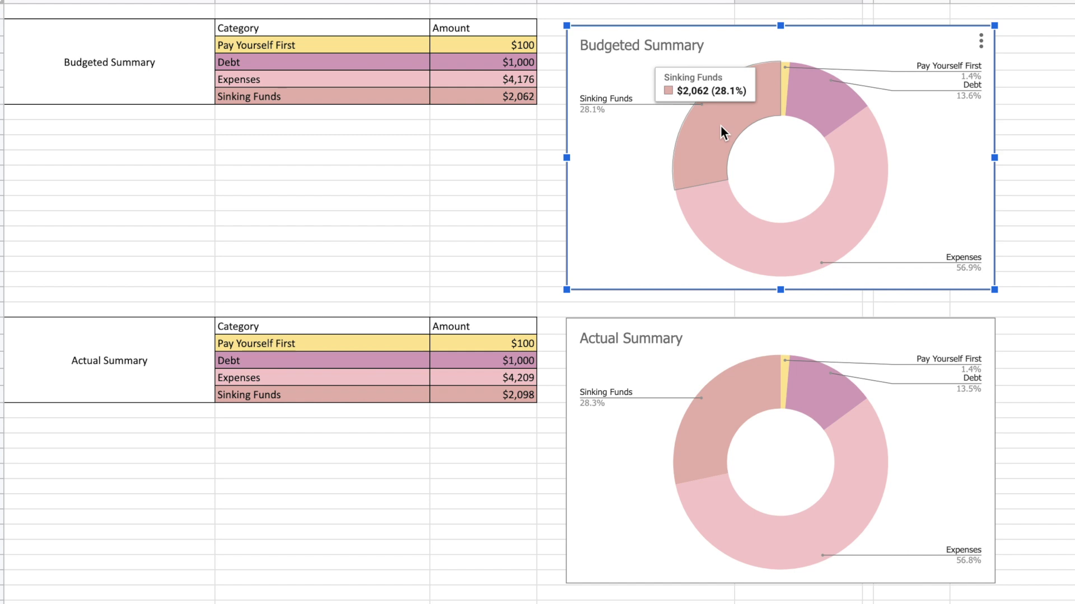
left_click(718, 422)
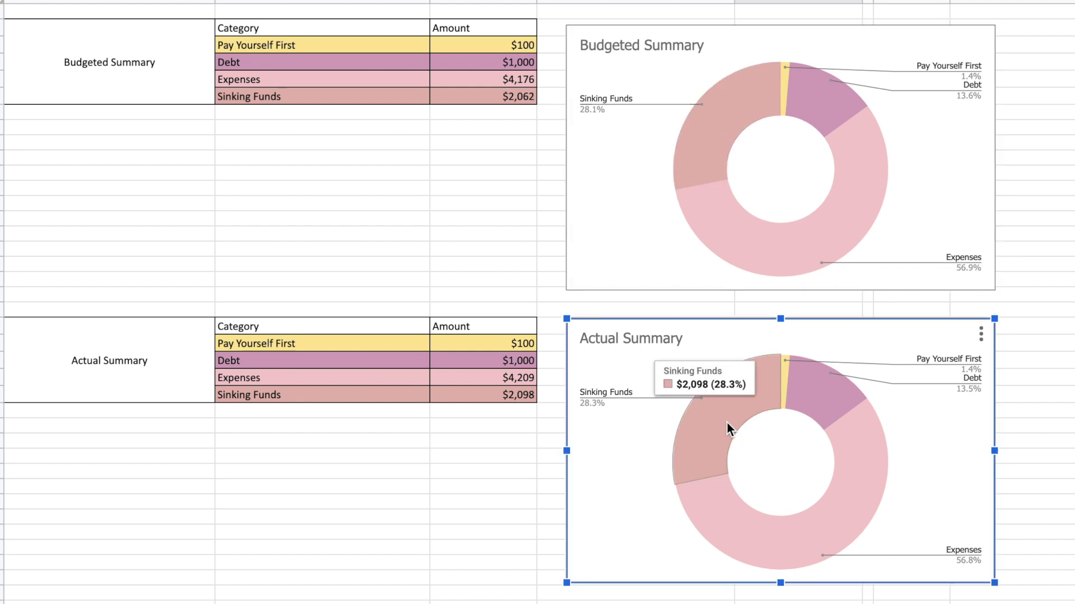
scroll(726, 421, "up", 15)
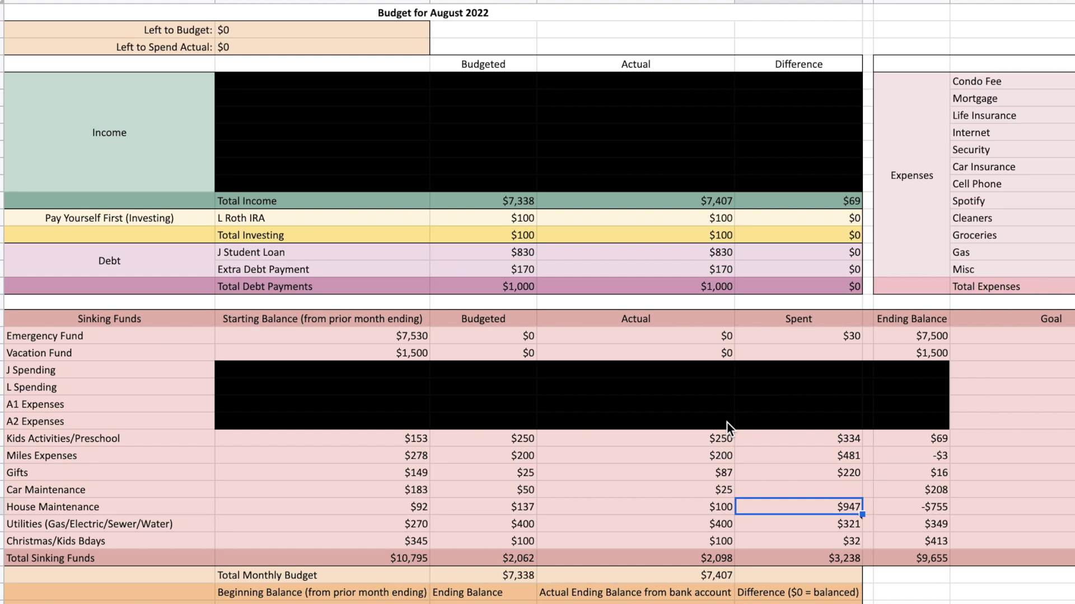